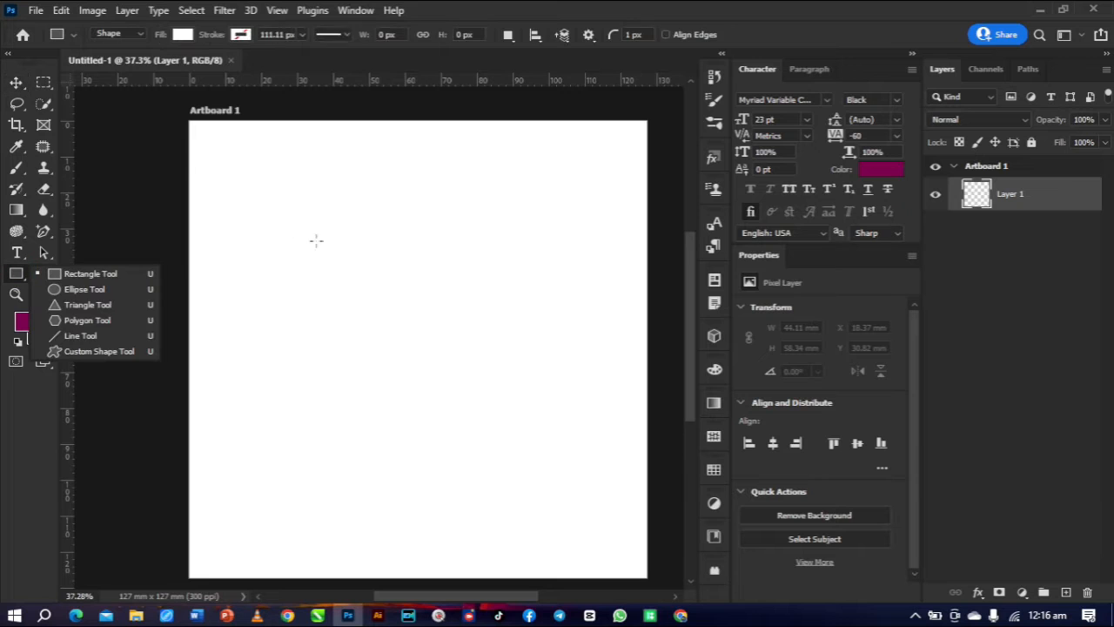
Draw a rectangle about 408 by 438 px in the artboard's upper-left area and fill it with red ff0000.
drag(253, 207, 379, 338)
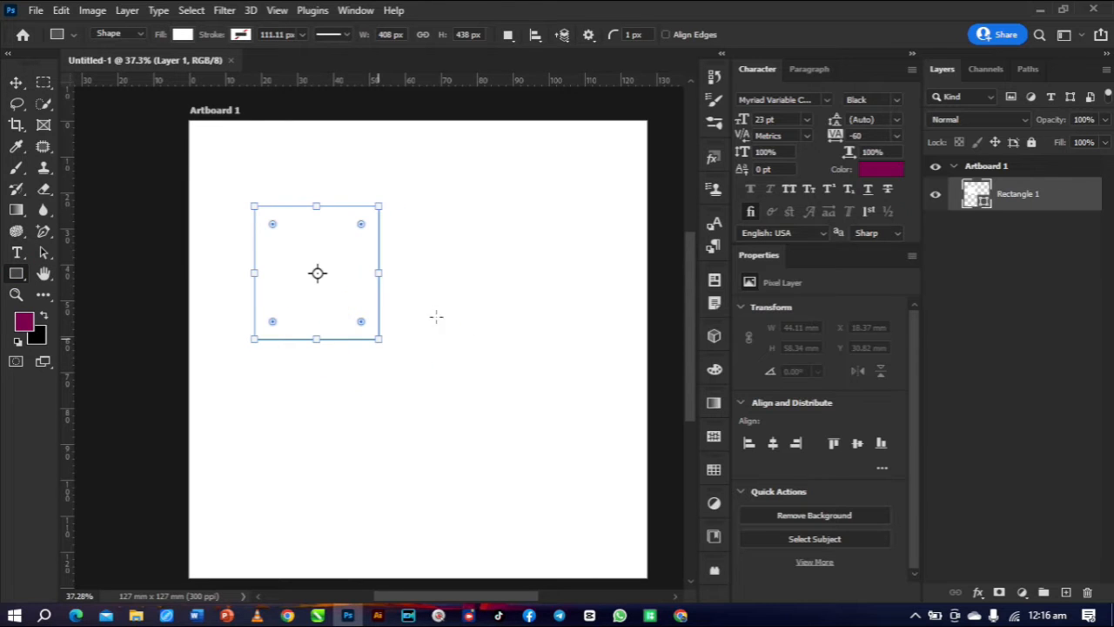
double_click(979, 195)
text(ff0000)
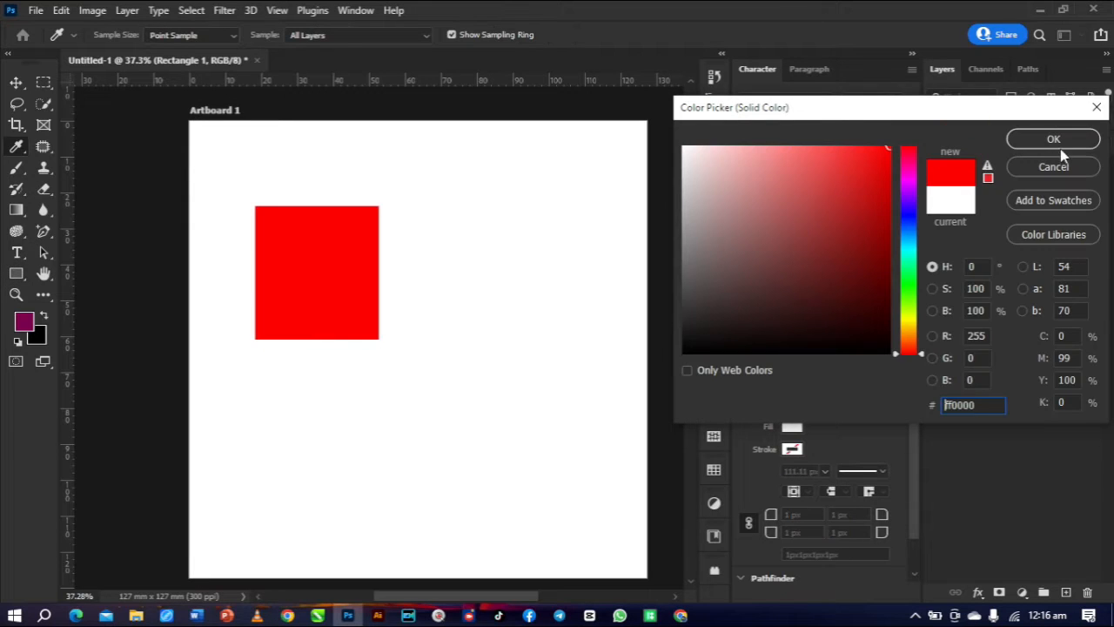
key(Return)
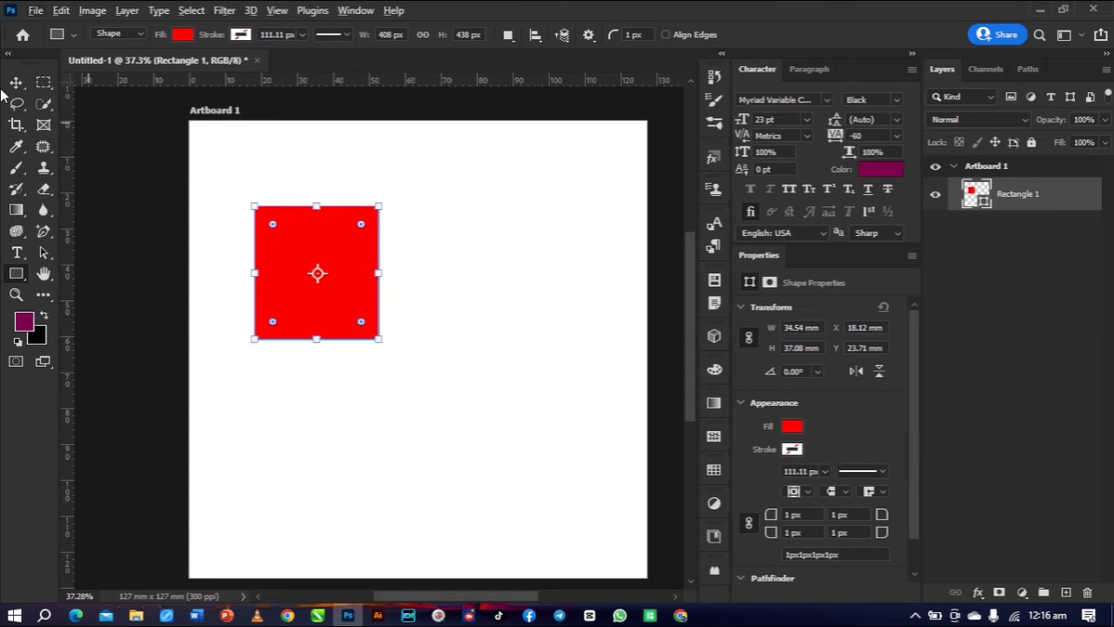
Duplicate the red rectangle three times, arranging the four rectangles in a two-by-two grid.
click(17, 81)
drag(302, 236, 463, 392)
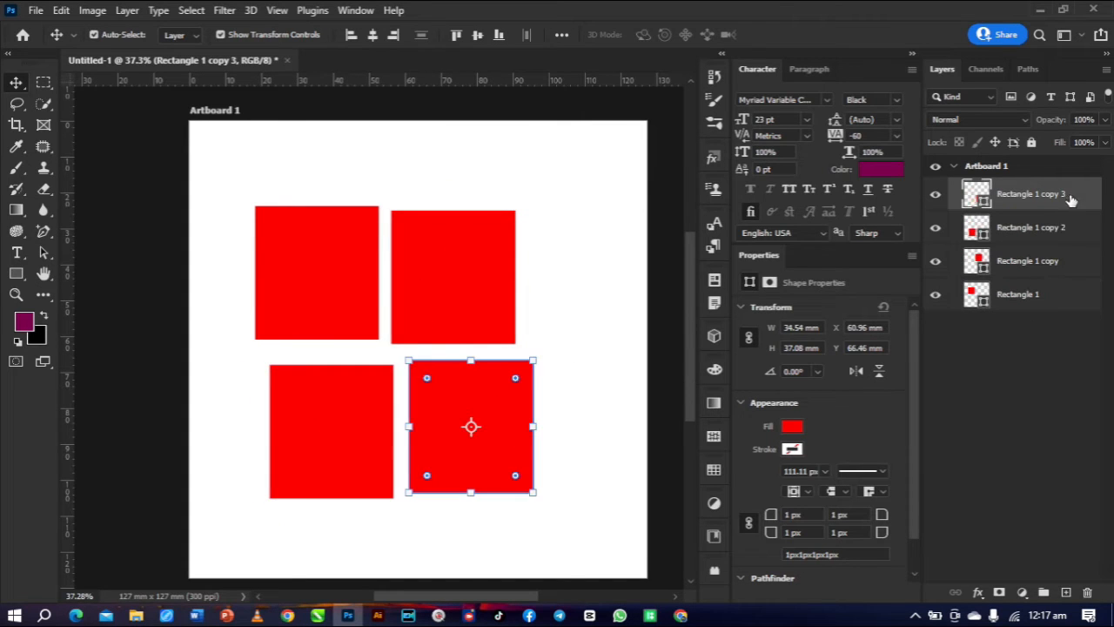
Change the fill of the lower-right rectangle to dark blue 001c82.
double_click(976, 195)
drag(821, 253, 887, 270)
drag(911, 229, 909, 223)
drag(883, 261, 878, 265)
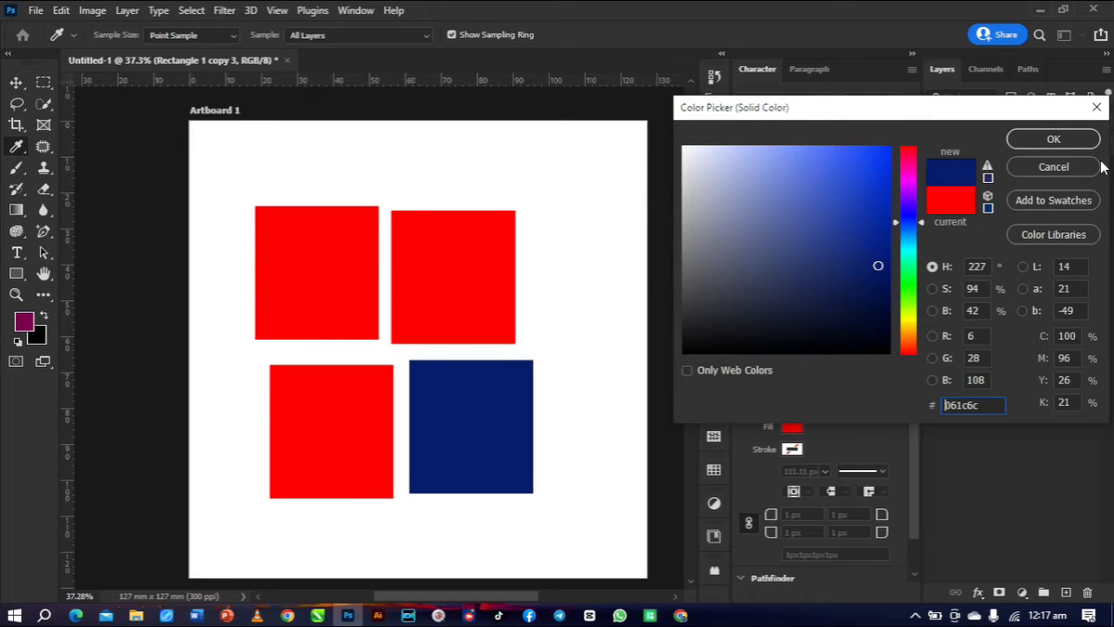
click(879, 276)
click(1053, 139)
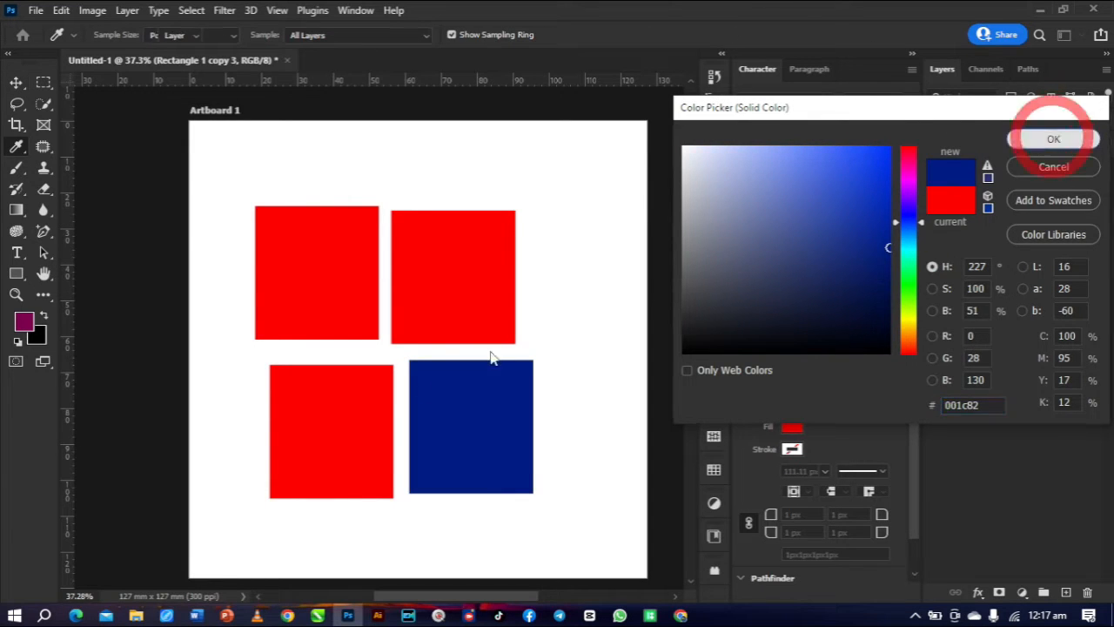
Change the fill of the lower-left rectangle to dark green 136700.
click(357, 423)
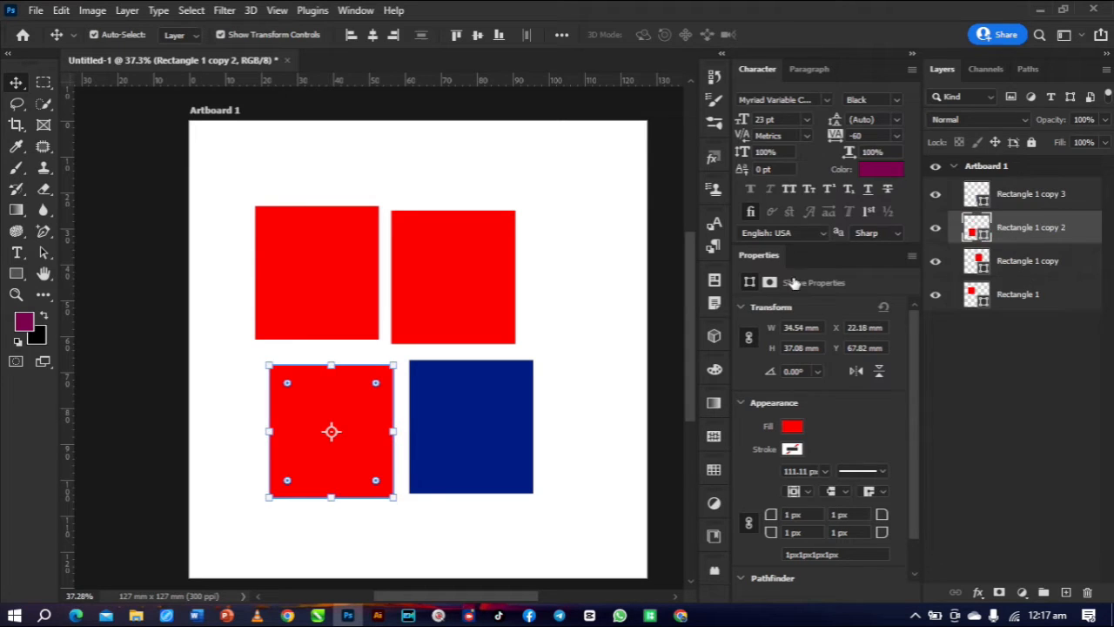
click(791, 425)
click(888, 309)
drag(908, 348, 889, 299)
click(888, 270)
click(1053, 139)
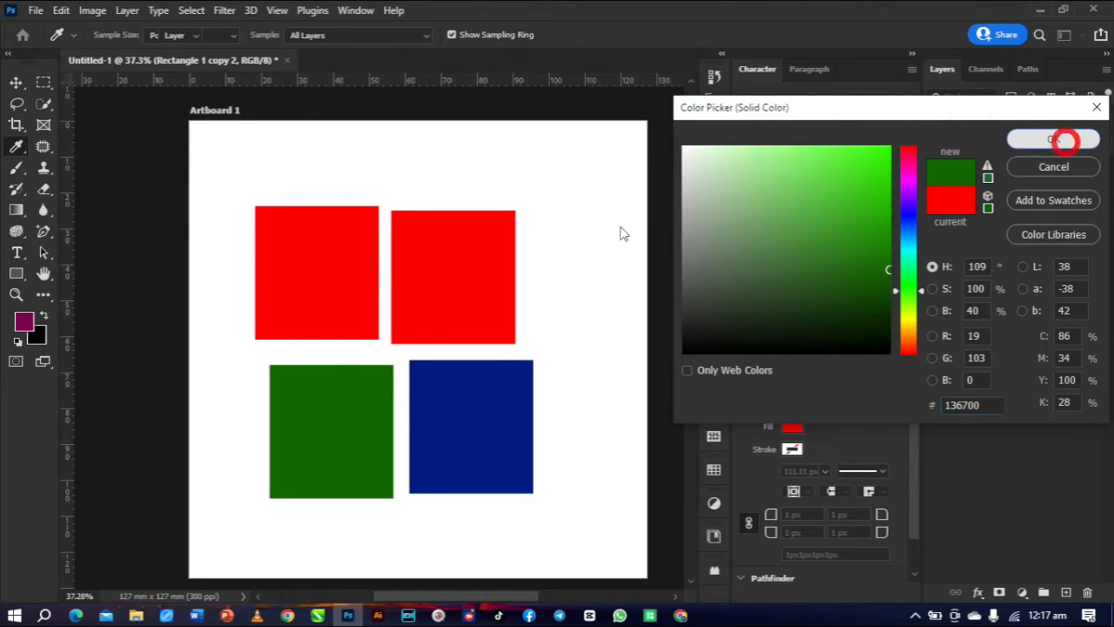
Change the fill of the upper-right rectangle to yellow ffde00.
click(477, 246)
double_click(978, 264)
text(ffde00)
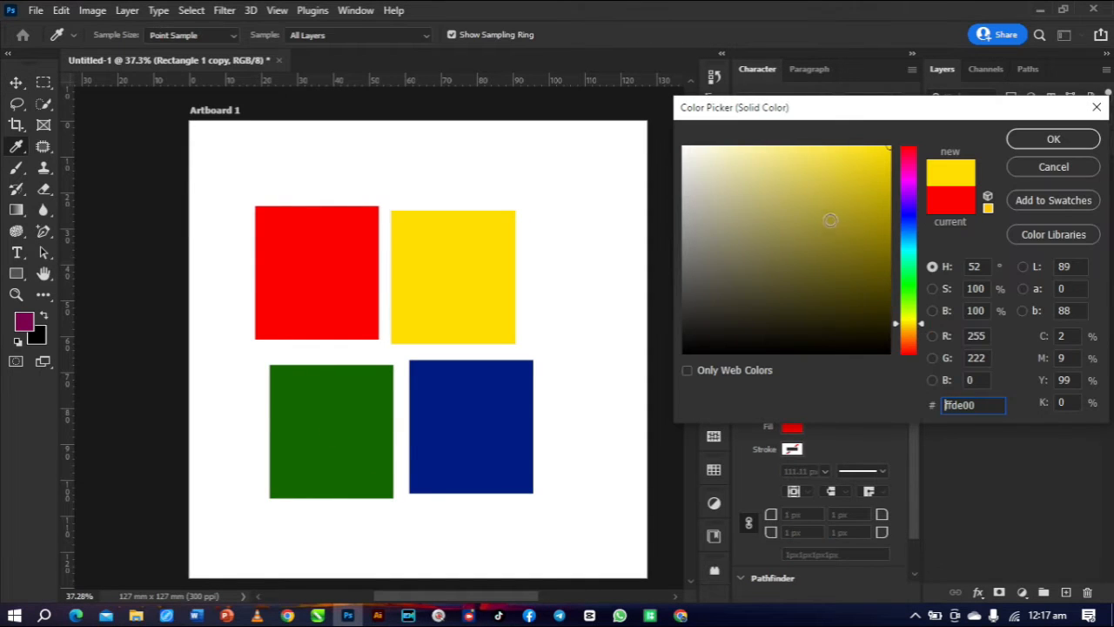
click(1053, 139)
Scale all four rectangles together to about 110% and move them toward the artboard's center.
key(v)
drag(154, 174, 550, 513)
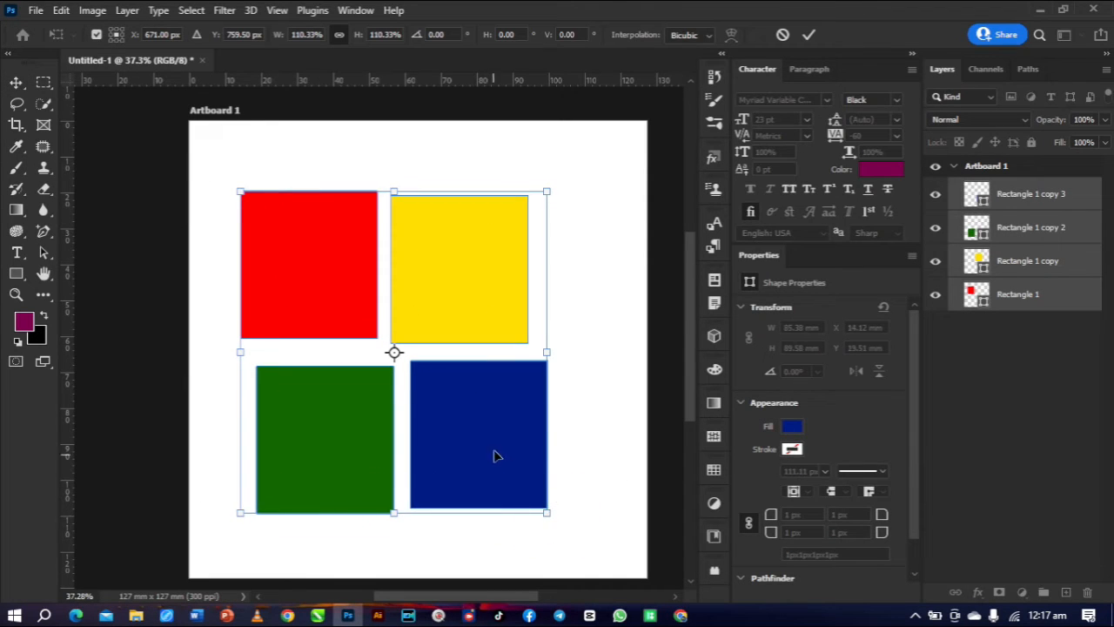
drag(497, 455, 530, 449)
click(808, 34)
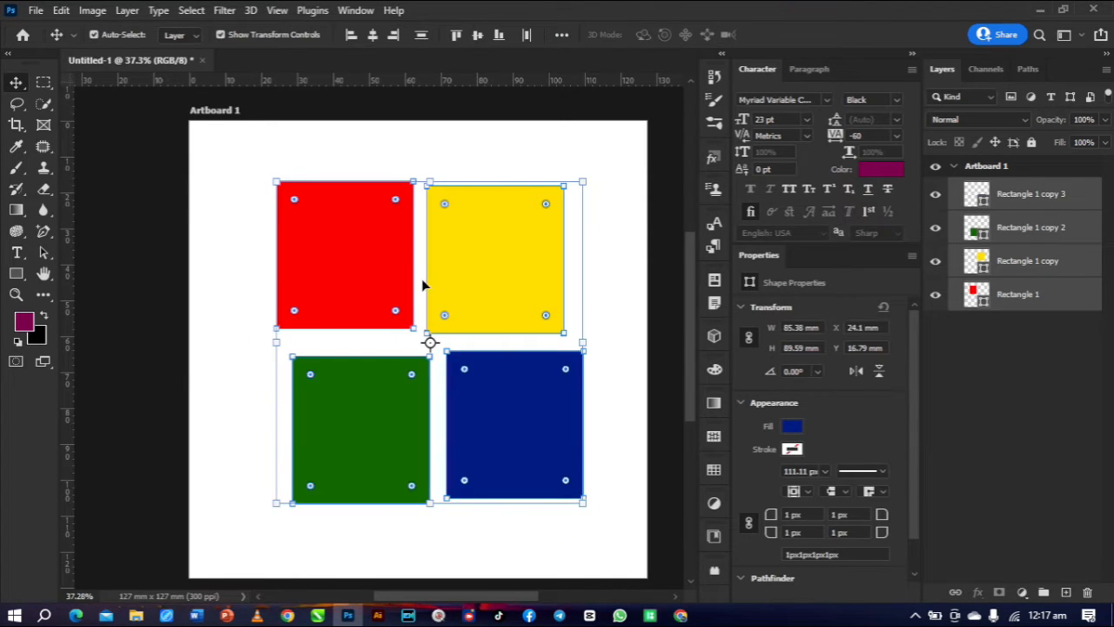
Inspect the document's RGB channels and move the four rectangles to about X 21.1 mm, Y 14.3 mm.
click(987, 70)
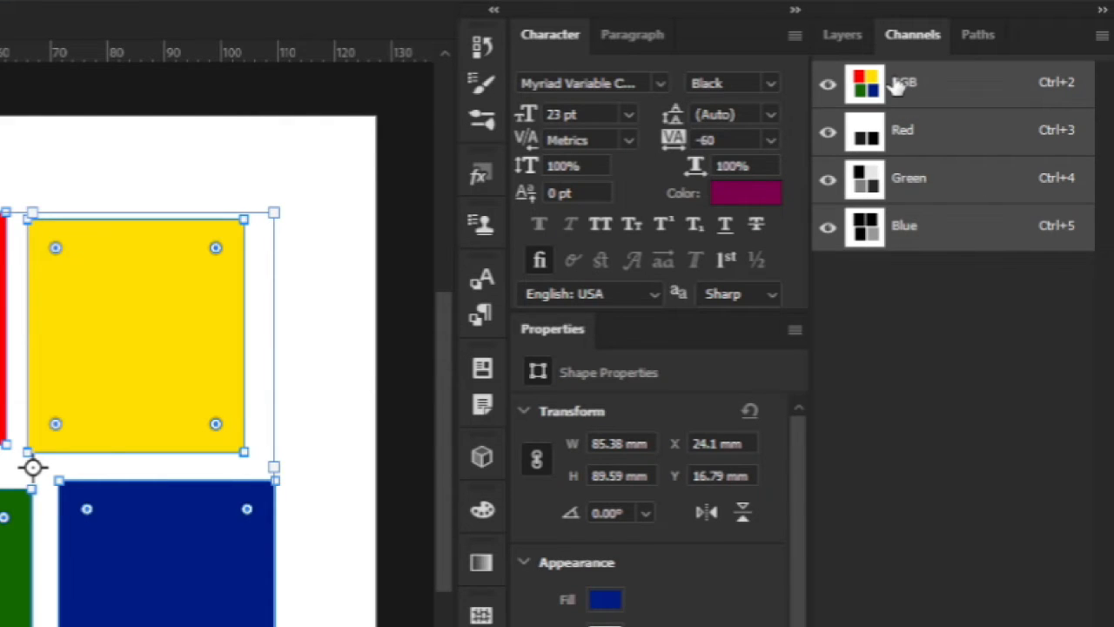
click(843, 35)
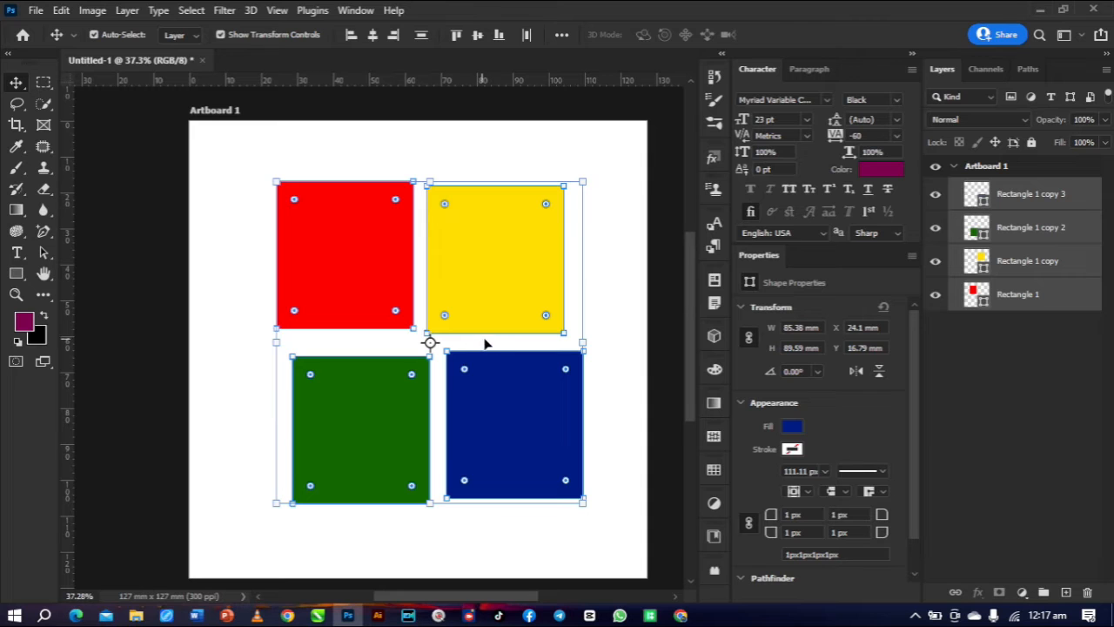
drag(473, 305, 463, 296)
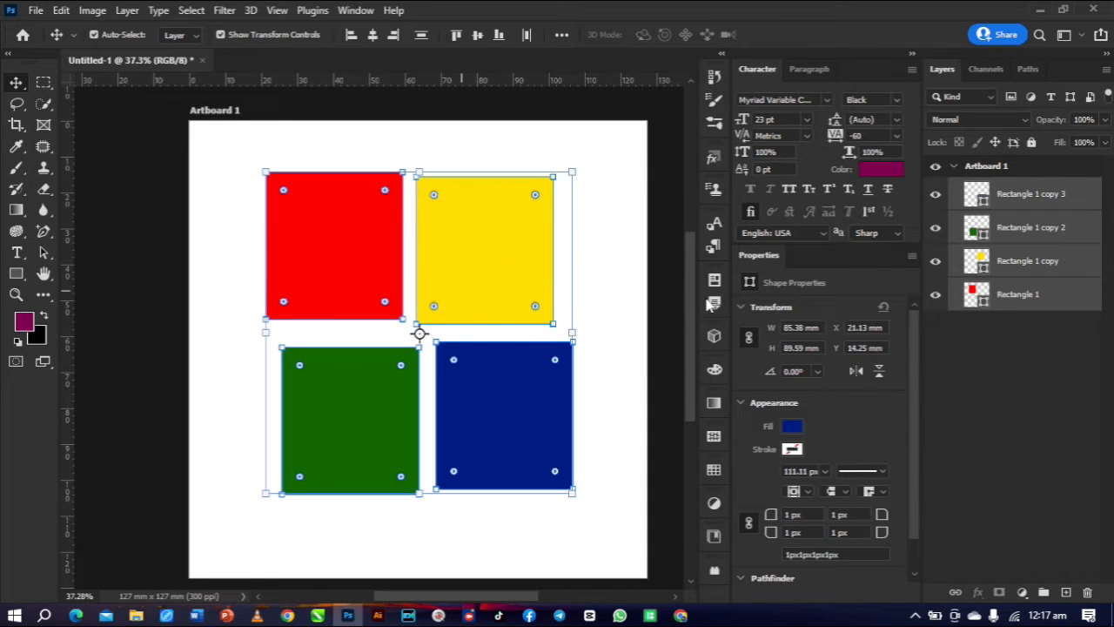
Convert the four rectangle layers into a single smart object.
click(1034, 200)
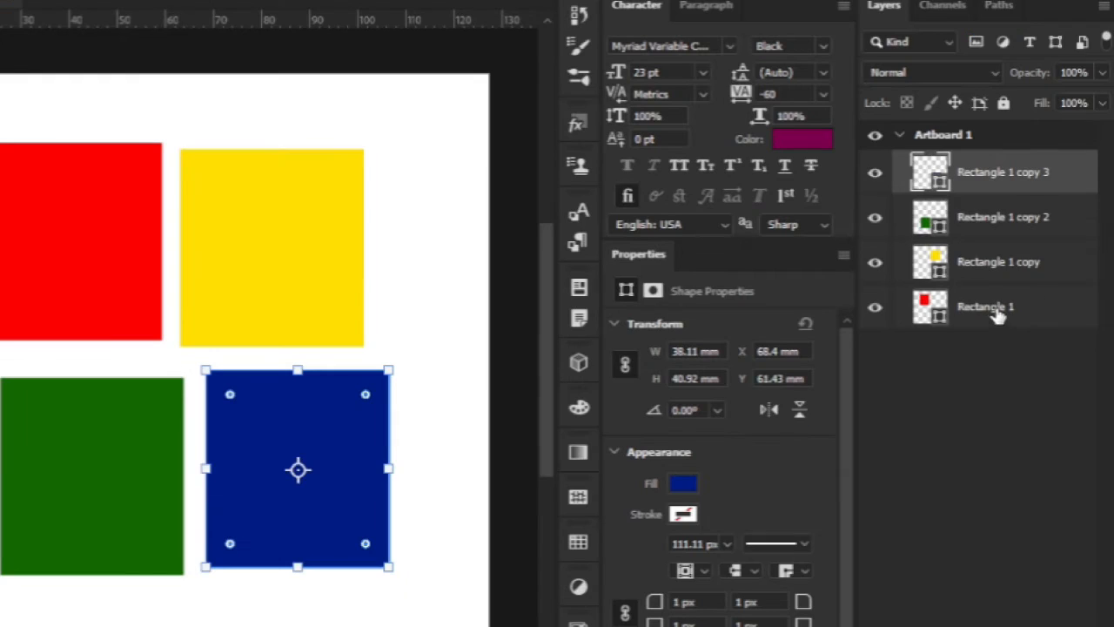
shift+click(1026, 305)
right_click(998, 315)
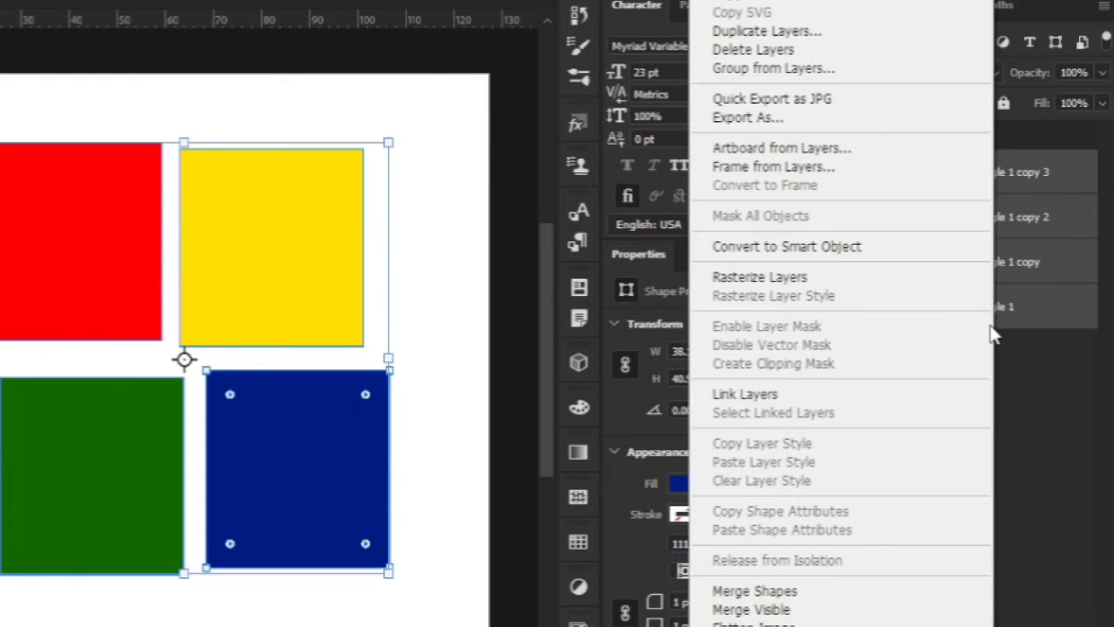
click(870, 255)
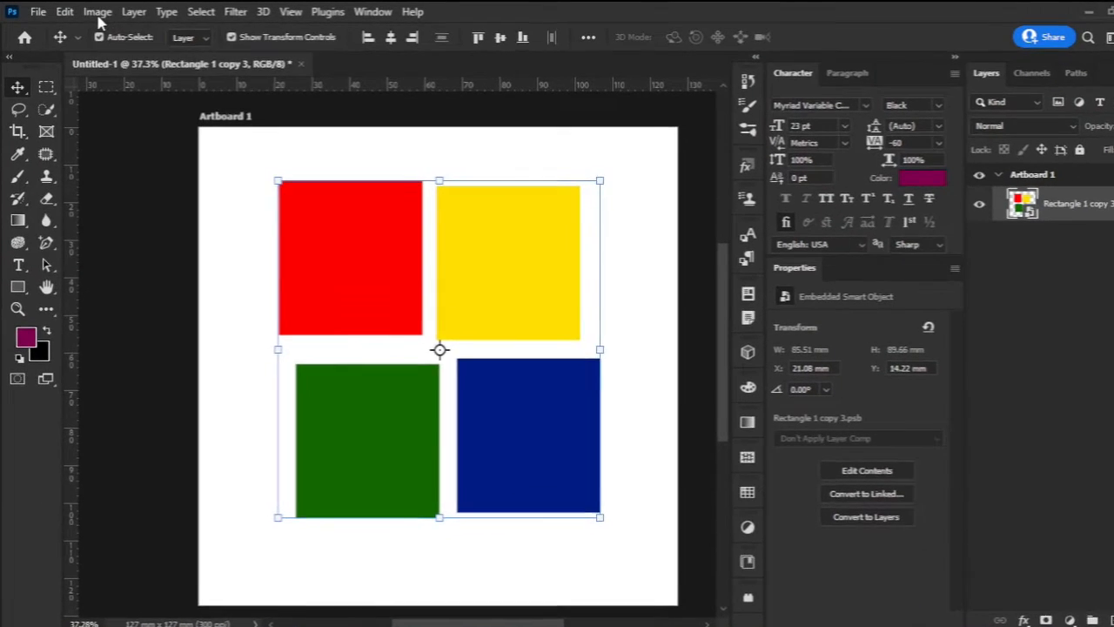
Convert the document to CMYK Color mode without merging the layers or rasterizing the smart object.
click(93, 11)
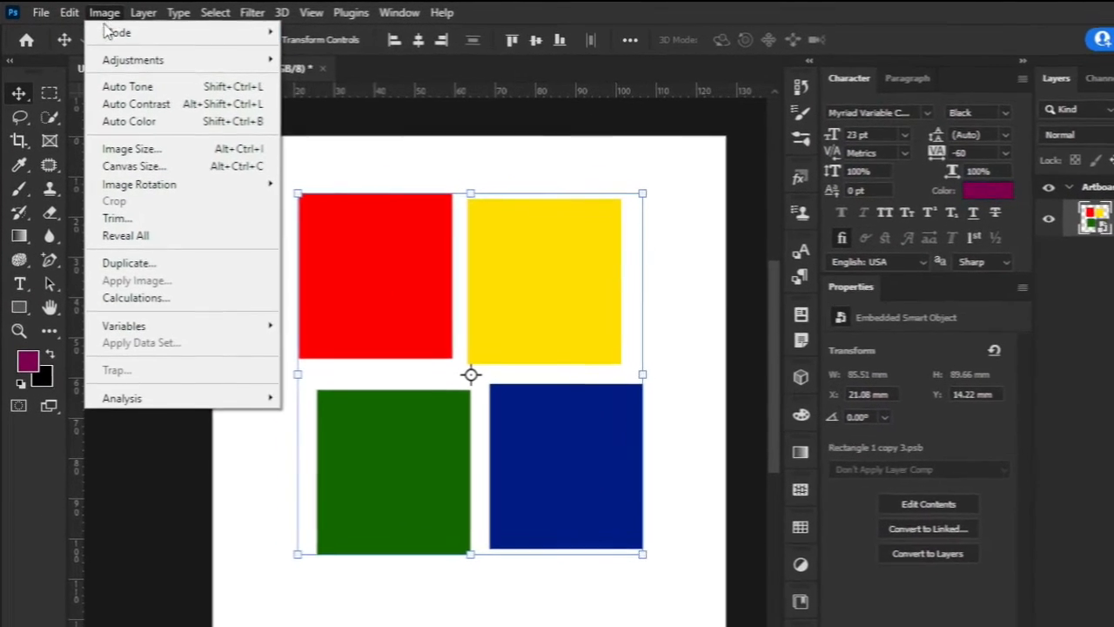
mouse_move(111, 32)
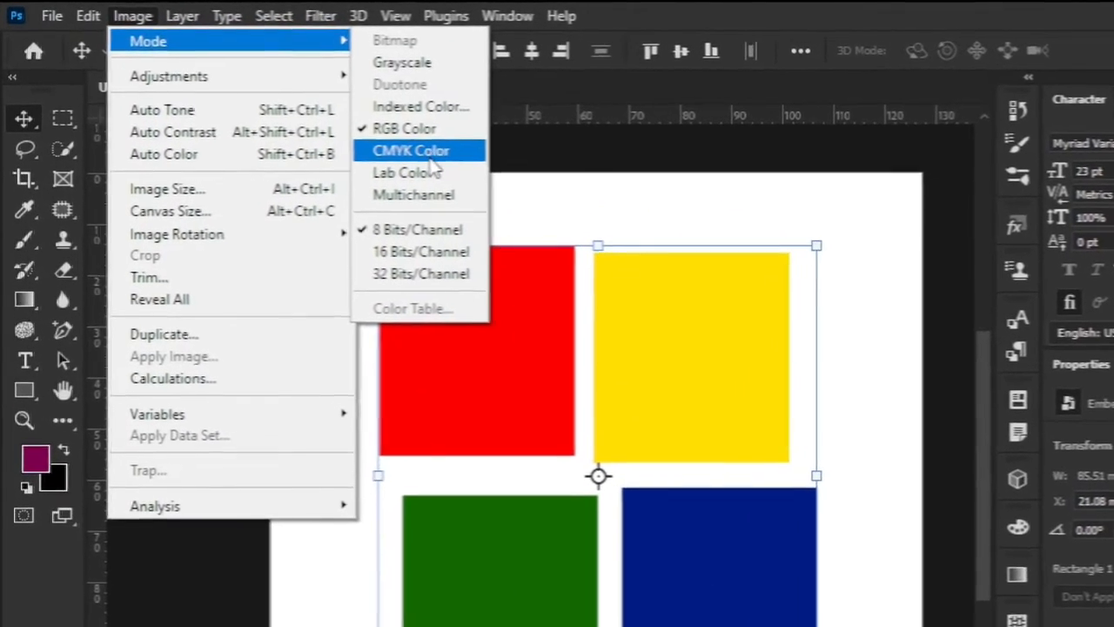
click(395, 139)
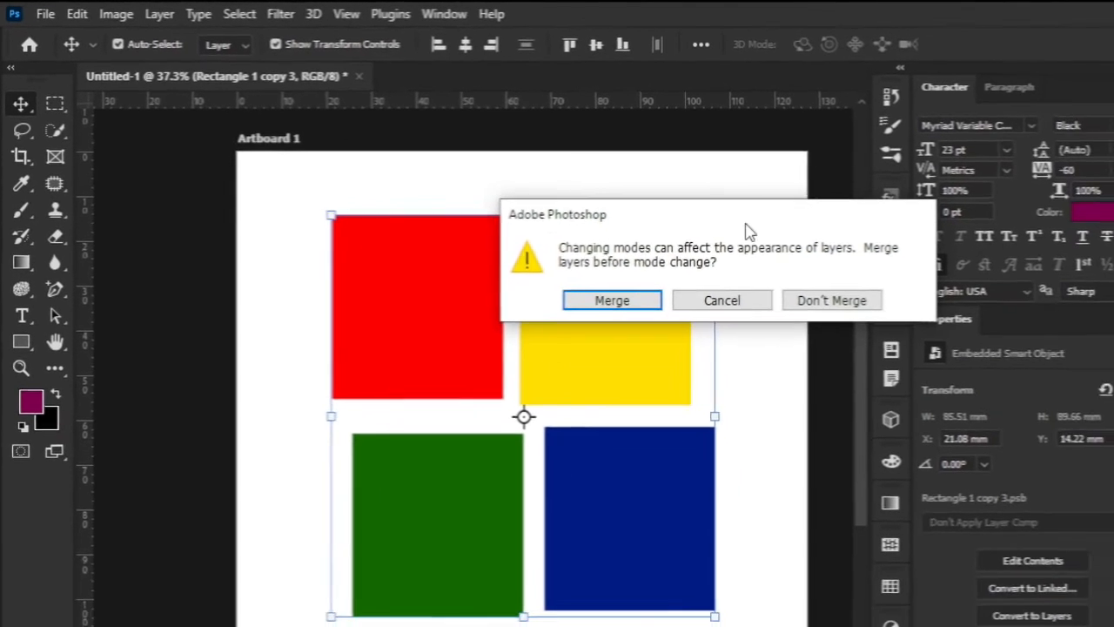
drag(933, 270, 902, 419)
drag(706, 337, 714, 268)
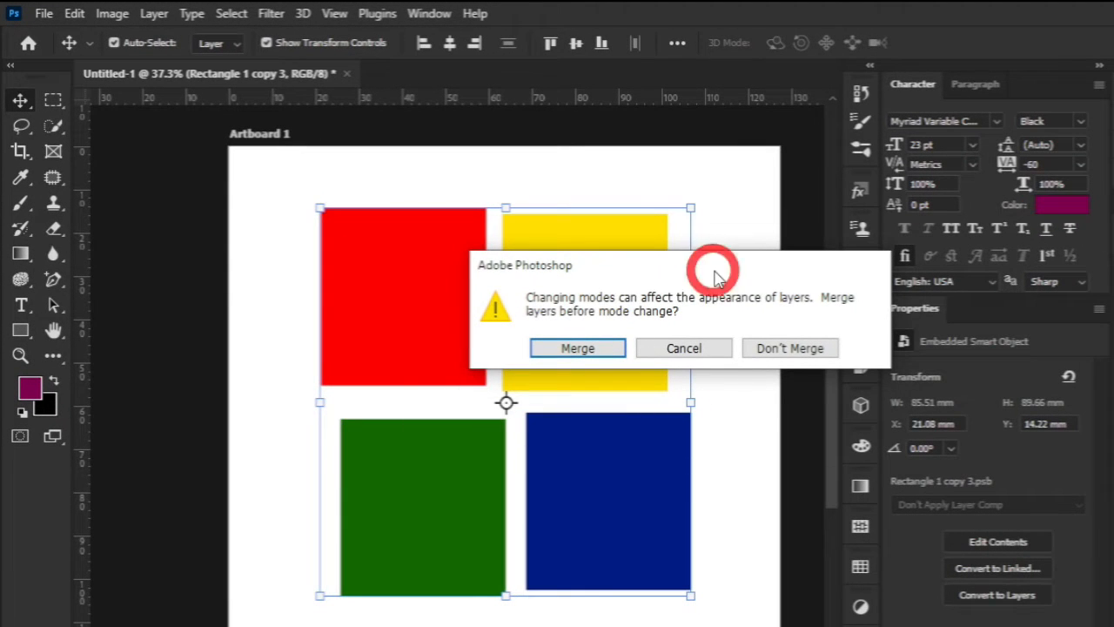
click(797, 350)
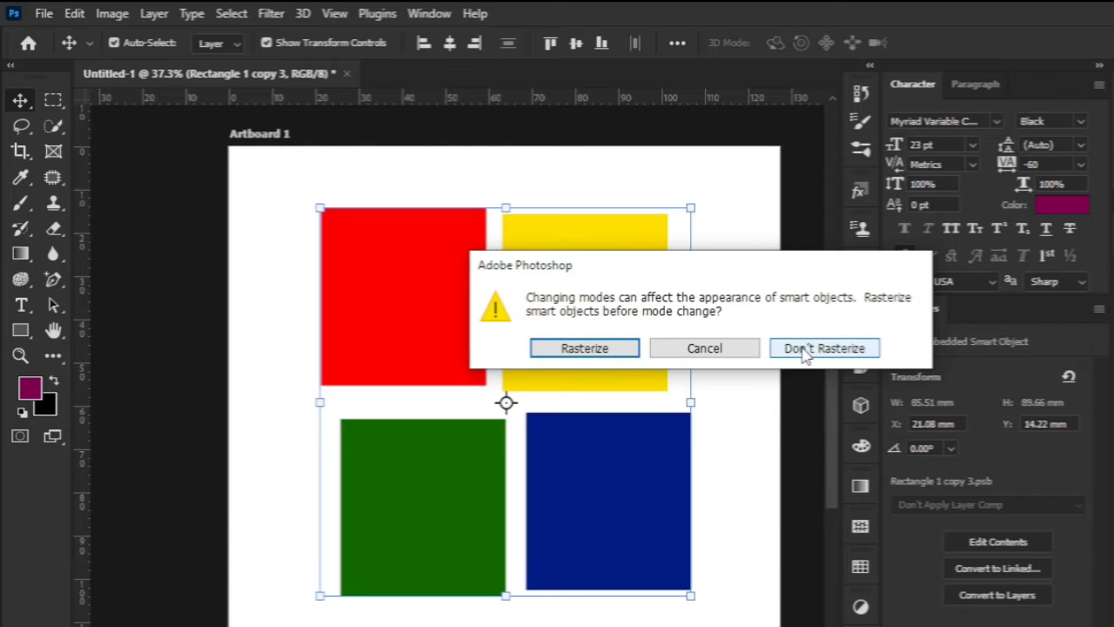
click(802, 351)
click(651, 381)
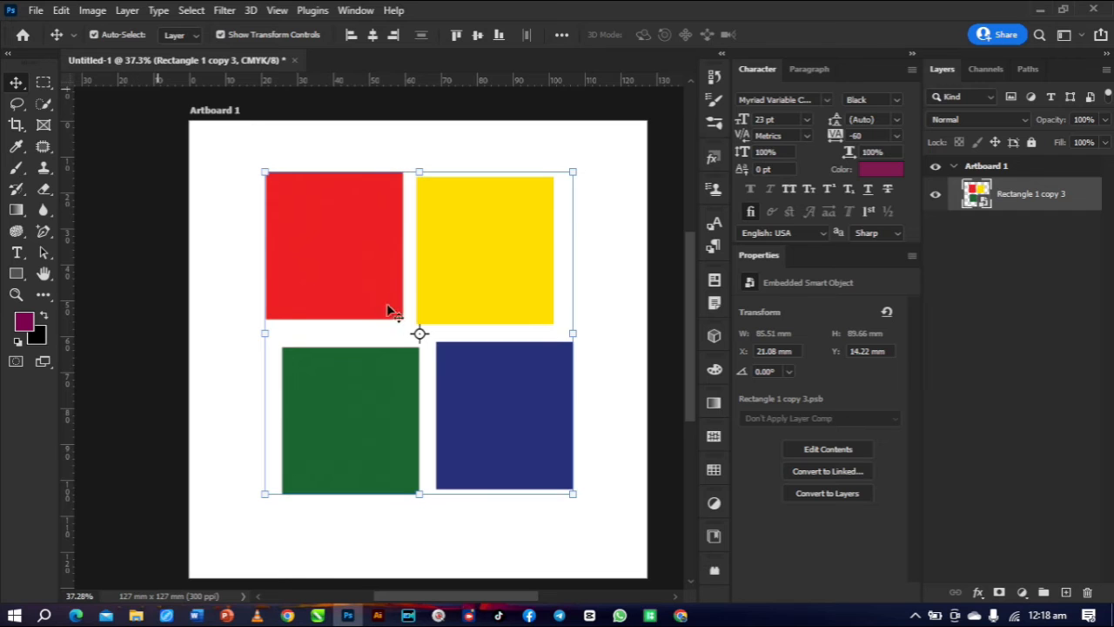
Inspect the document's CMYK channels and move the smart object to about X 17.8 mm, Y 15.8 mm.
click(993, 69)
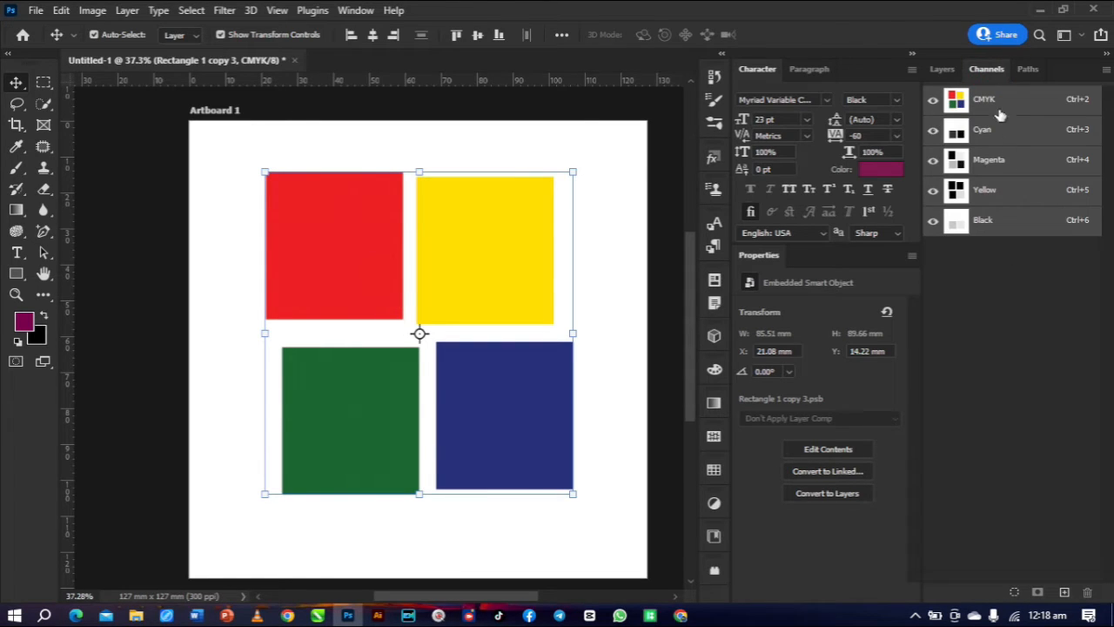
click(942, 70)
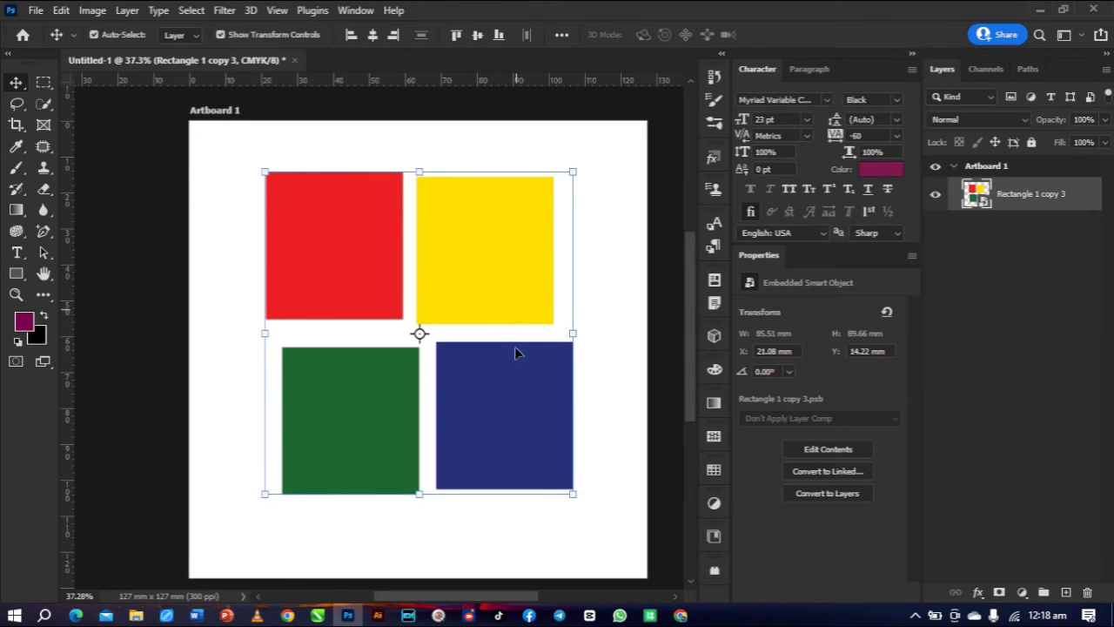
mouse_move(462, 264)
mouse_down()
mouse_move(497, 319)
mouse_move(478, 252)
mouse_up()
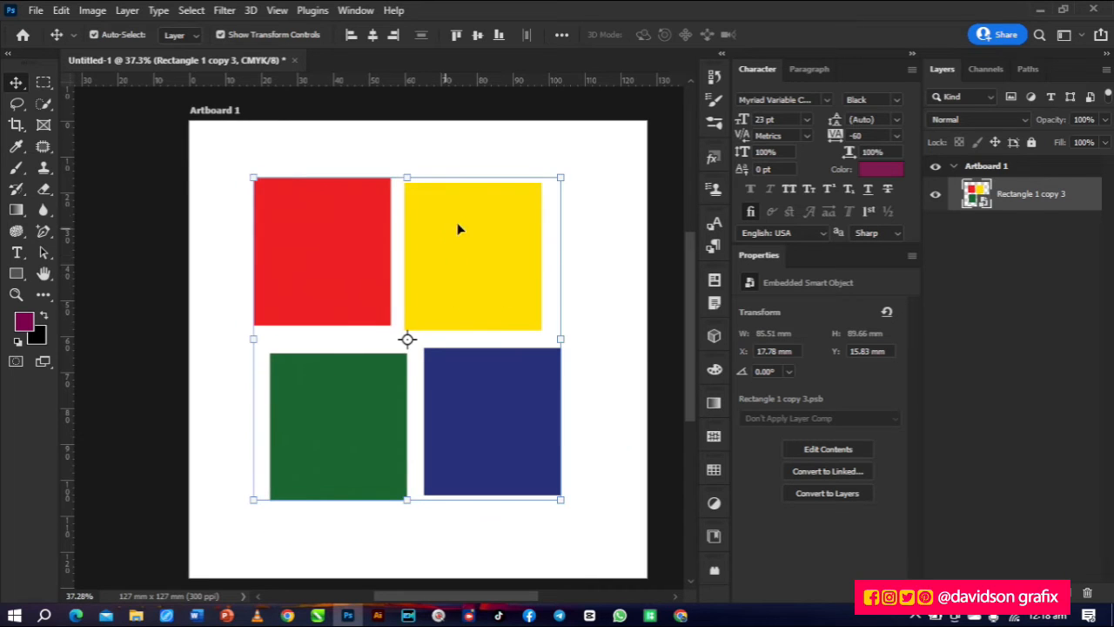
Open the smart object's contents and move the red and blue rectangles inward toward the center.
double_click(976, 195)
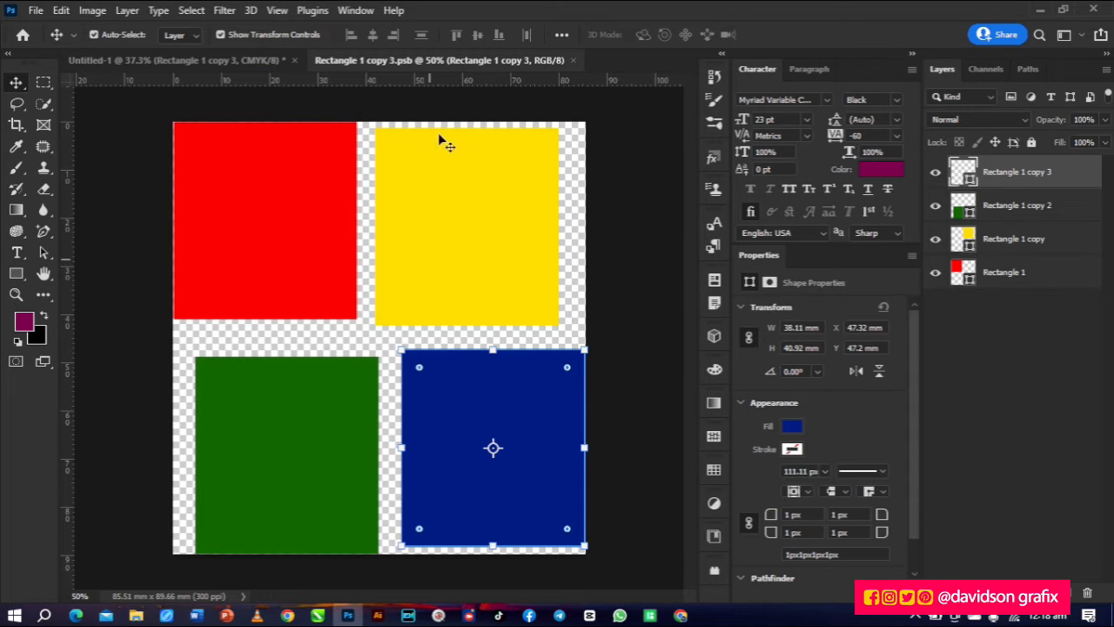
drag(292, 259, 336, 308)
drag(514, 400, 464, 378)
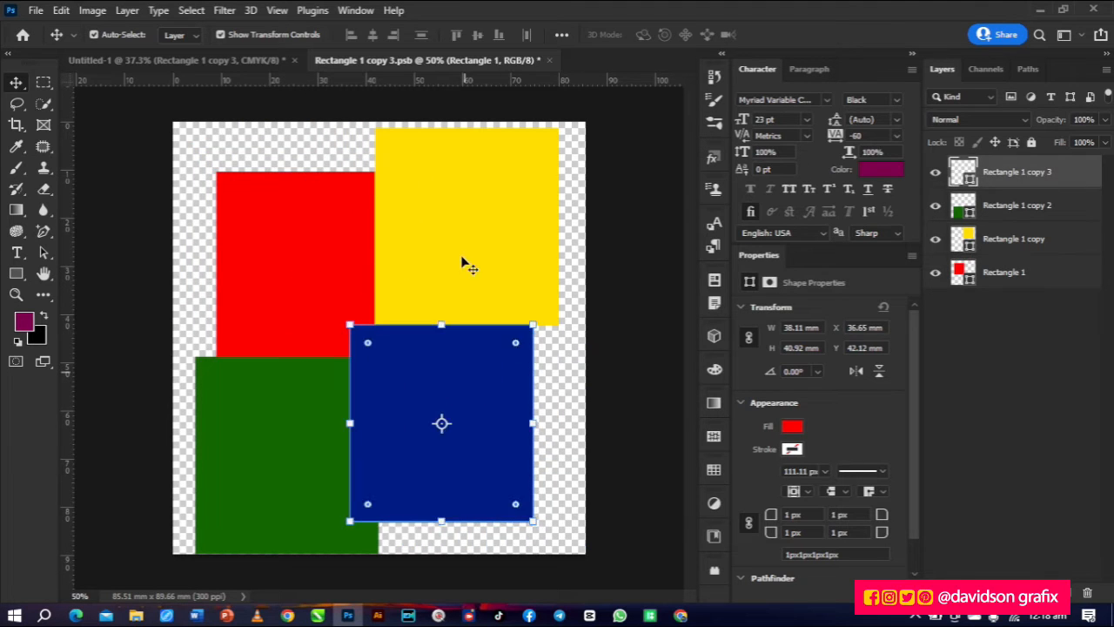
Change the fill of the yellow rectangle inside the smart object to dark purple 430e55.
click(462, 258)
double_click(966, 246)
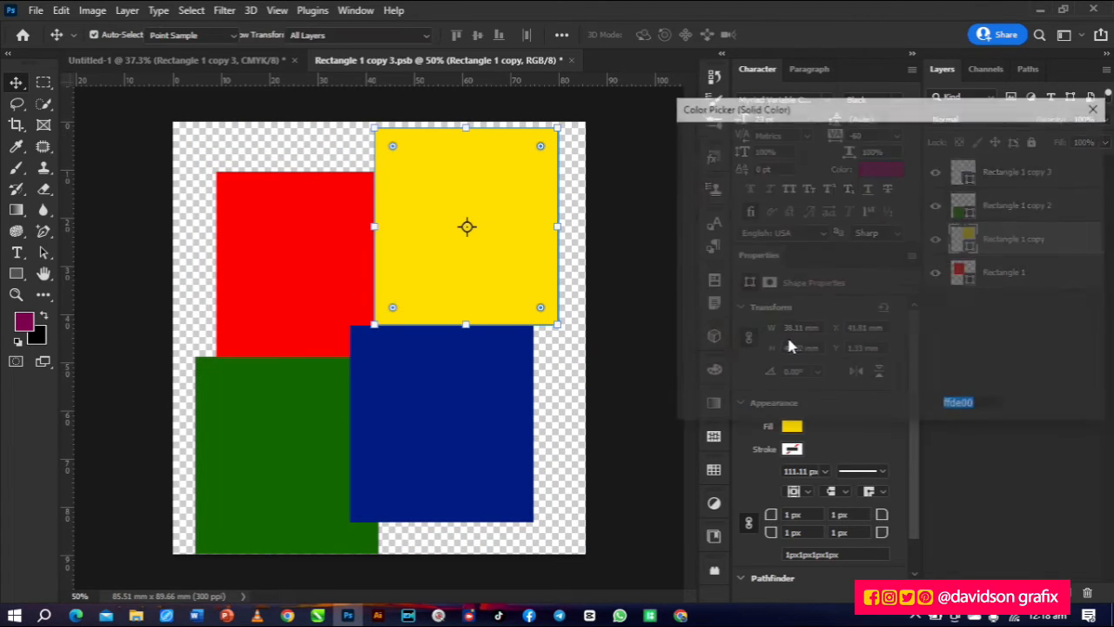
click(887, 258)
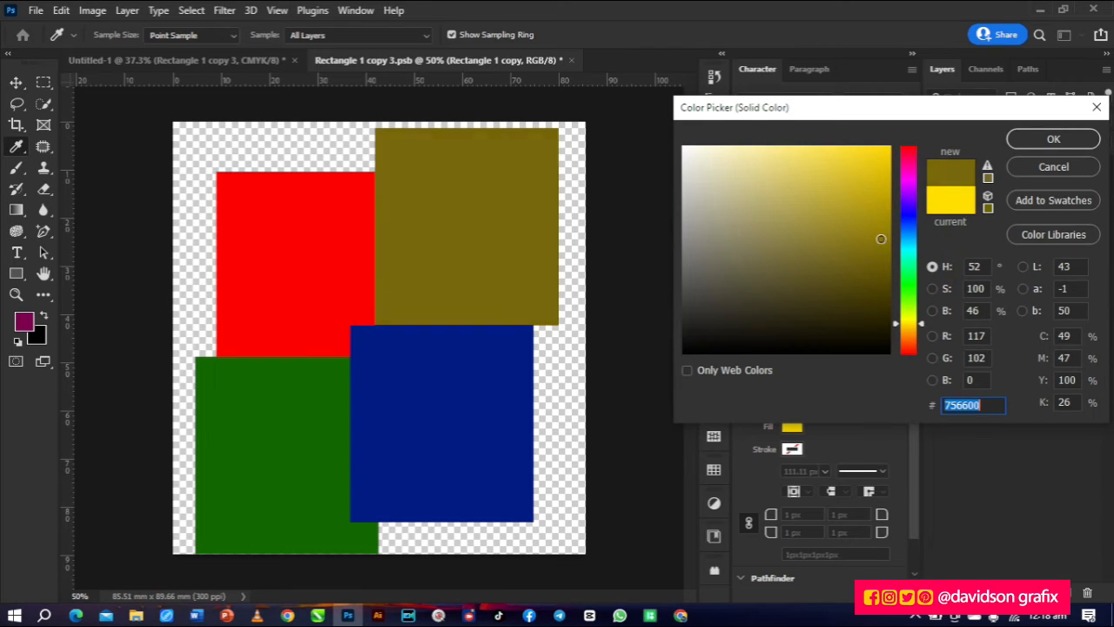
click(877, 233)
click(908, 240)
click(805, 170)
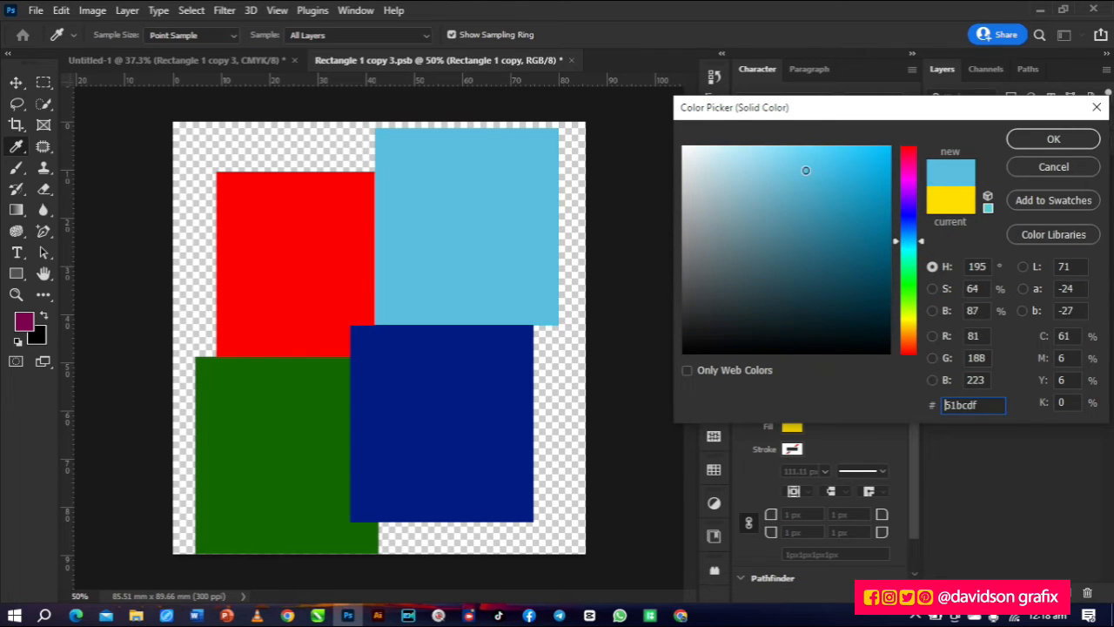
click(909, 189)
mouse_move(849, 211)
mouse_down()
mouse_move(873, 222)
mouse_move(885, 251)
mouse_move(848, 269)
mouse_move(855, 284)
mouse_up()
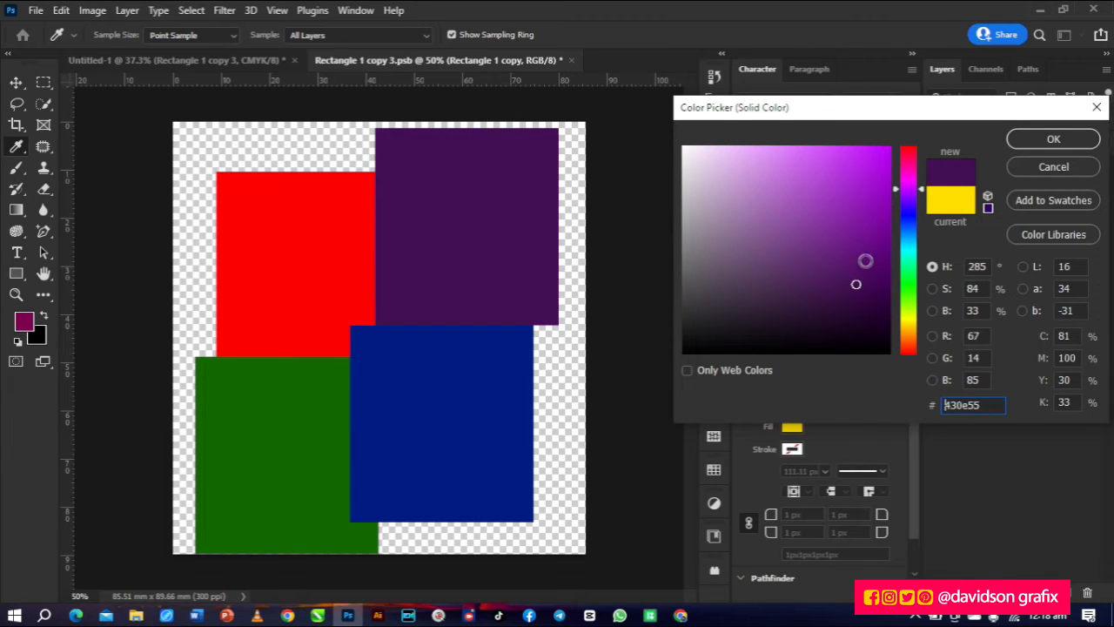
click(1052, 142)
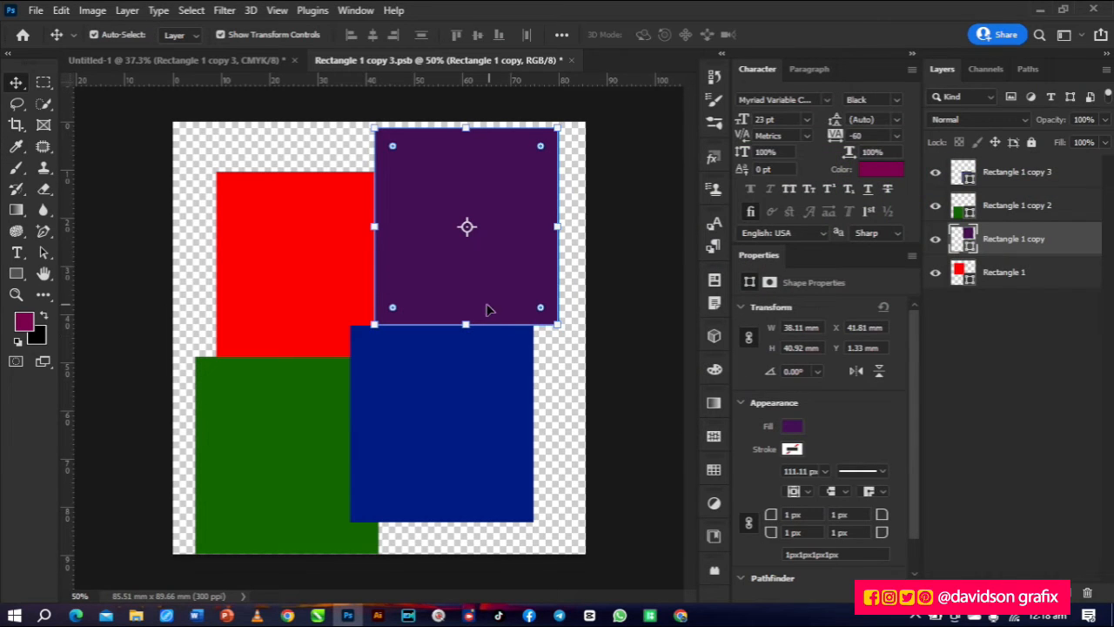
Save the edited contents of the smart object.
key(ctrl)
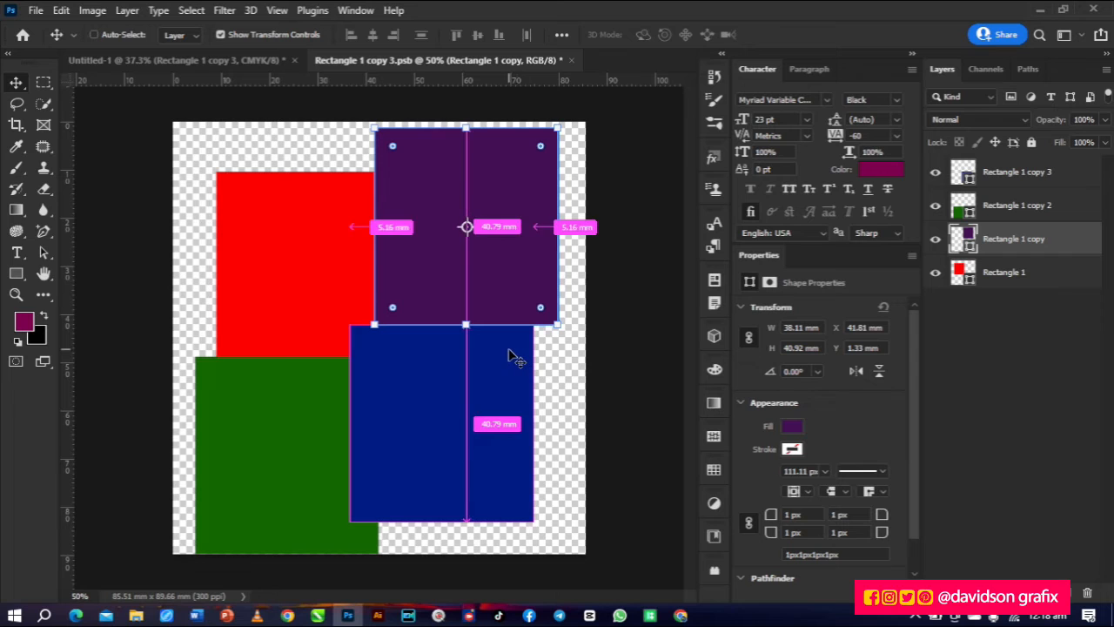
key(ctrl+s)
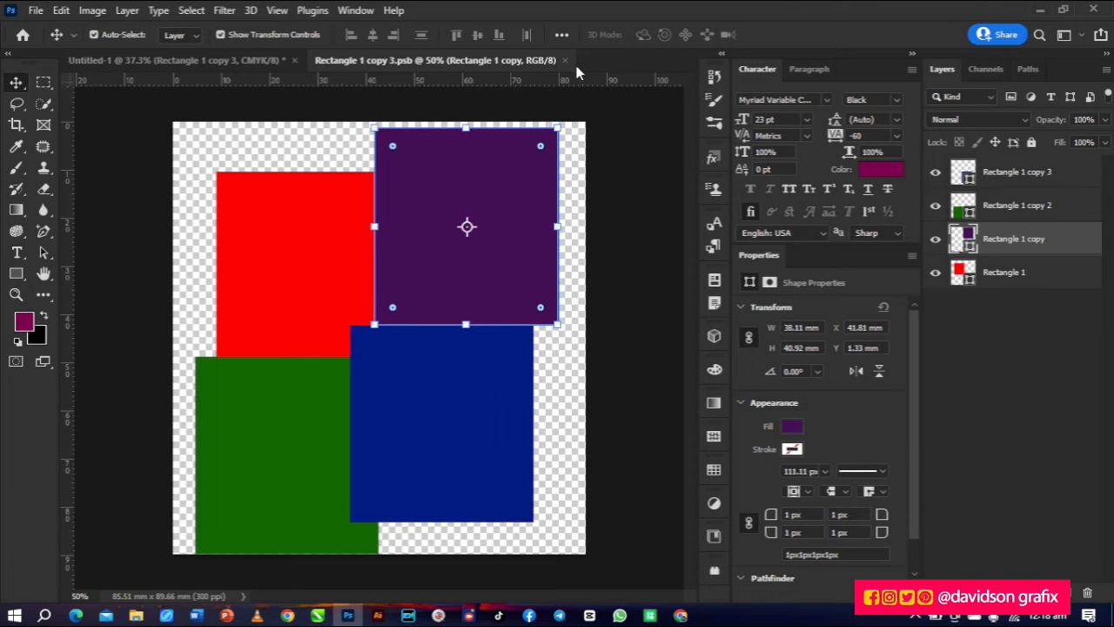
Close the smart object's contents and move the smart object on the artboard to about X 28.3 mm, Y 12.4 mm.
click(566, 61)
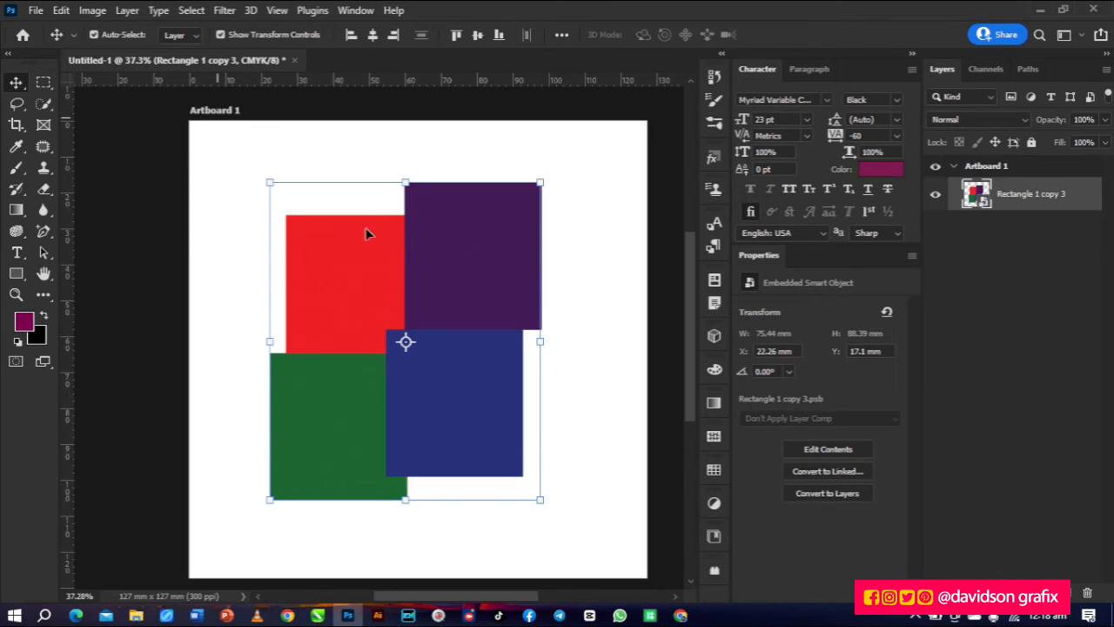
scroll(507, 294, down, 1)
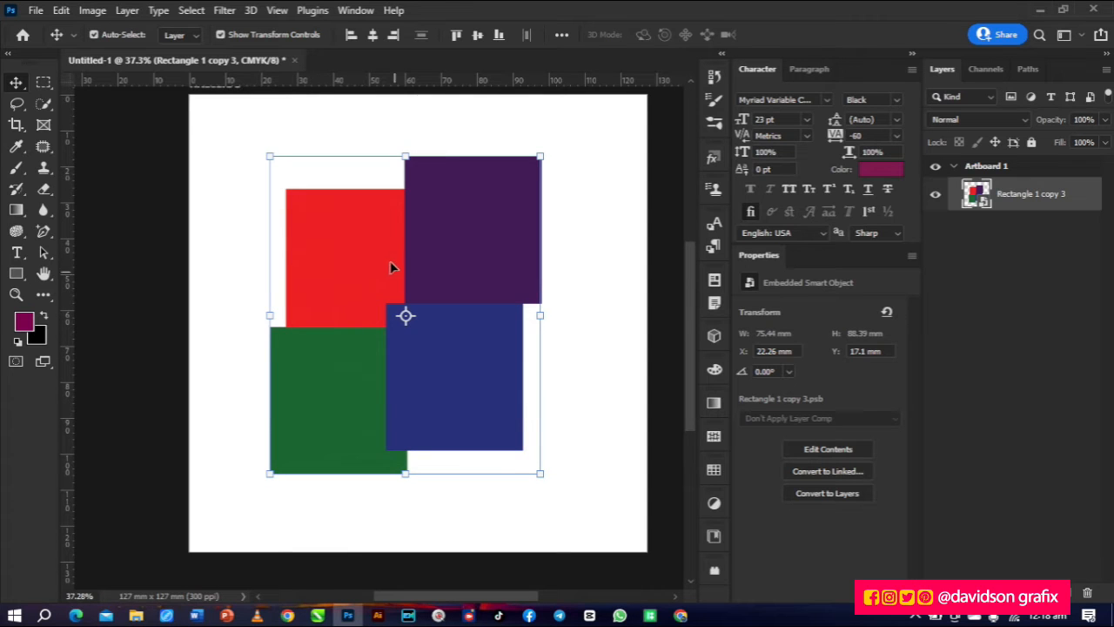
drag(507, 305, 533, 308)
drag(468, 268, 526, 234)
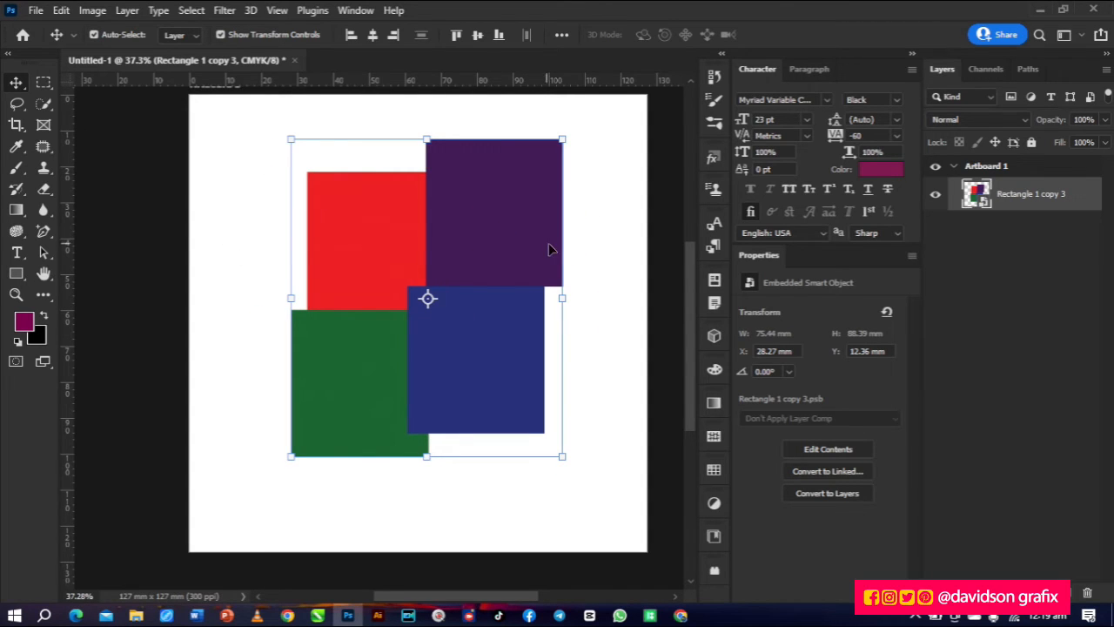
scroll(493, 266, up, 1)
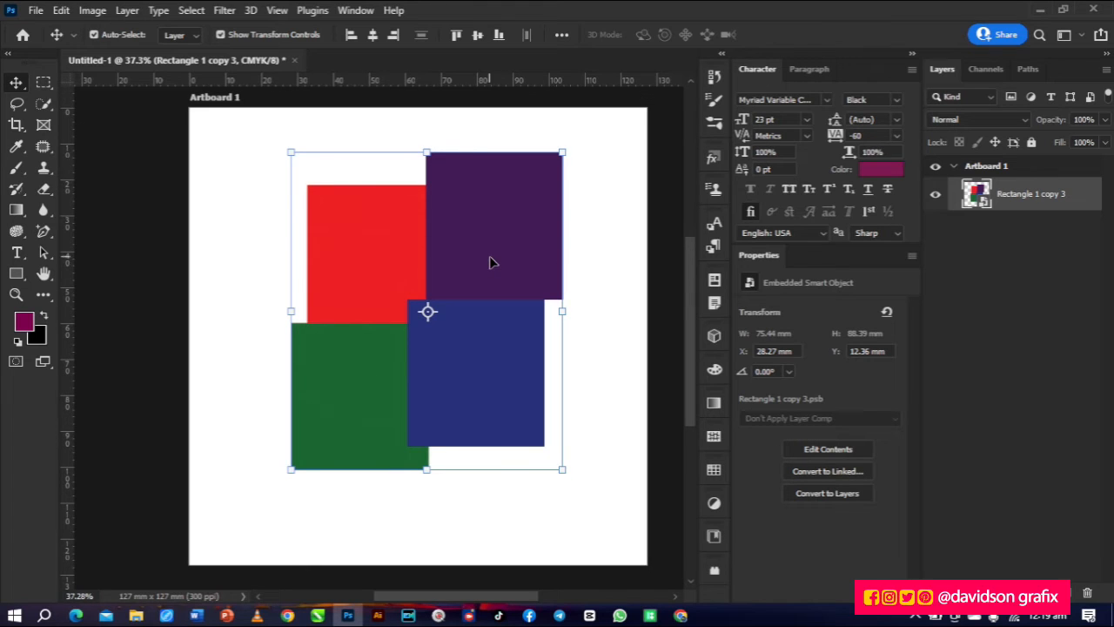
Open the recent file unique enterprise.psd and check its color channels.
click(23, 37)
scroll(436, 357, down, 5)
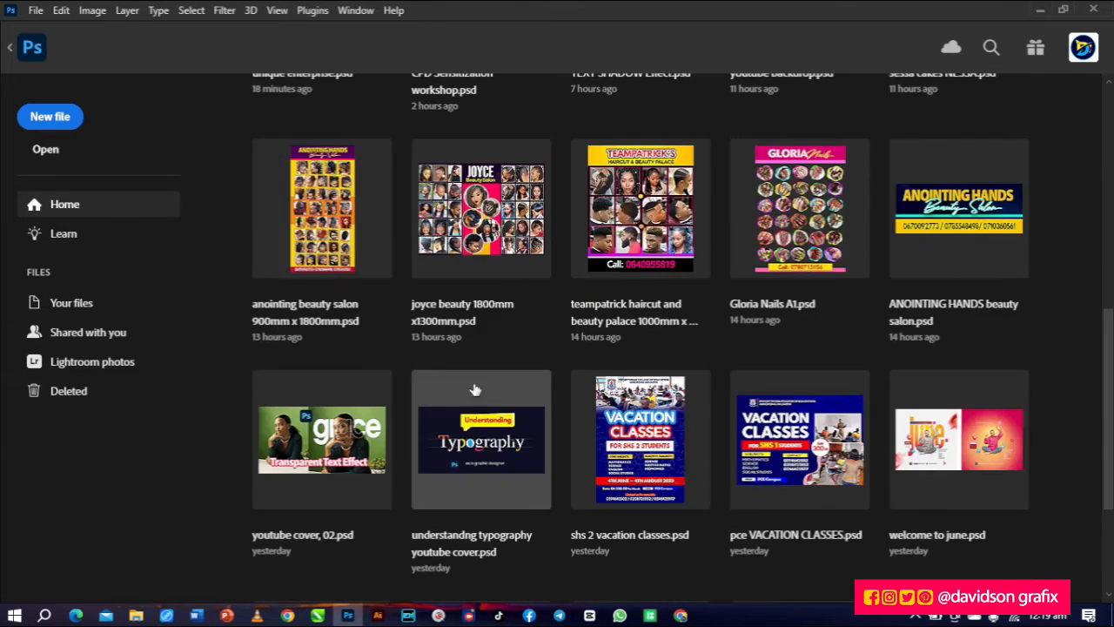
scroll(459, 389, down, 2)
scroll(487, 393, up, 5)
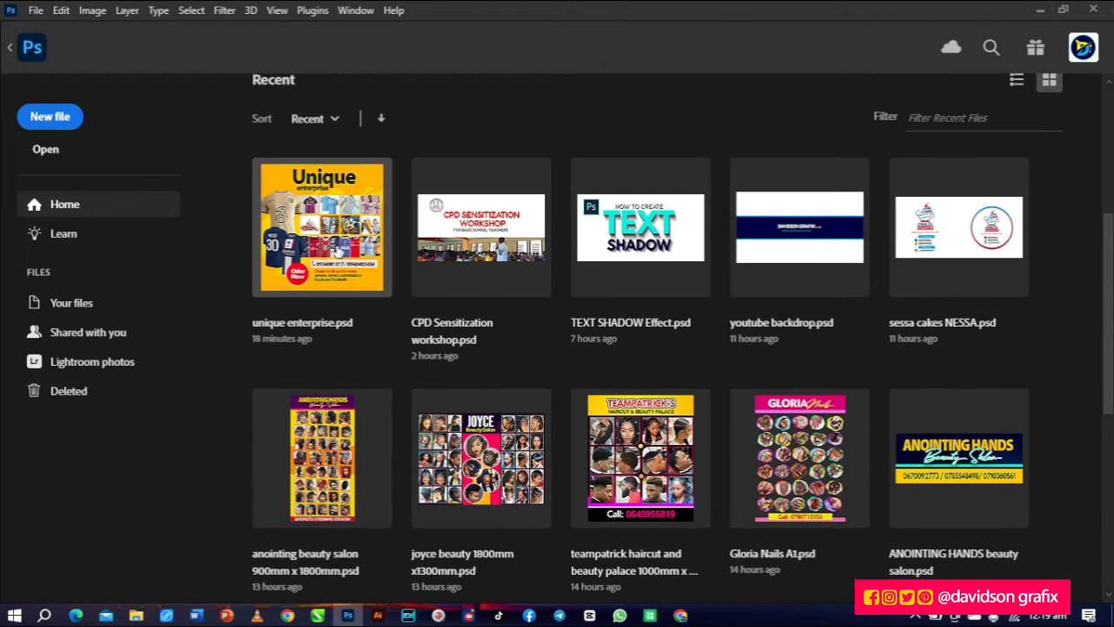
click(356, 245)
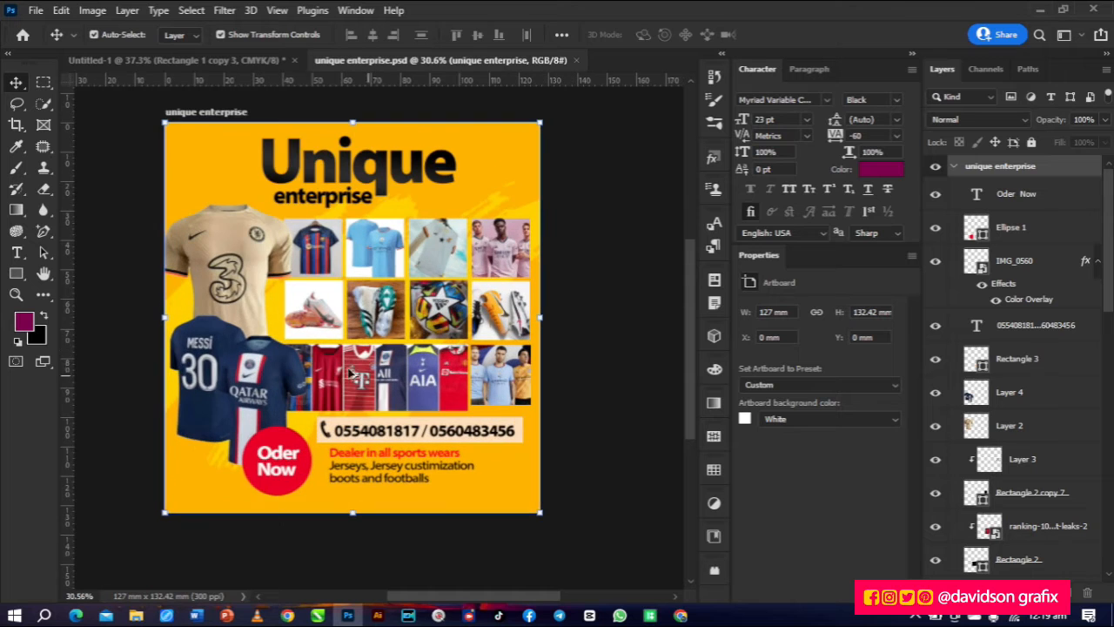
scroll(348, 357, up, 1)
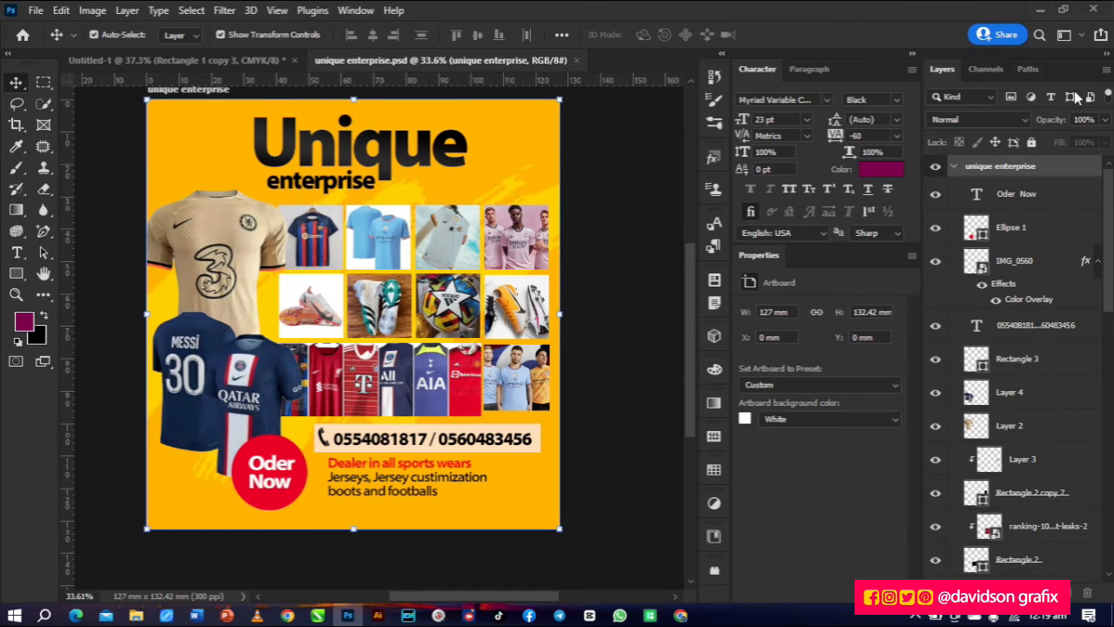
click(984, 70)
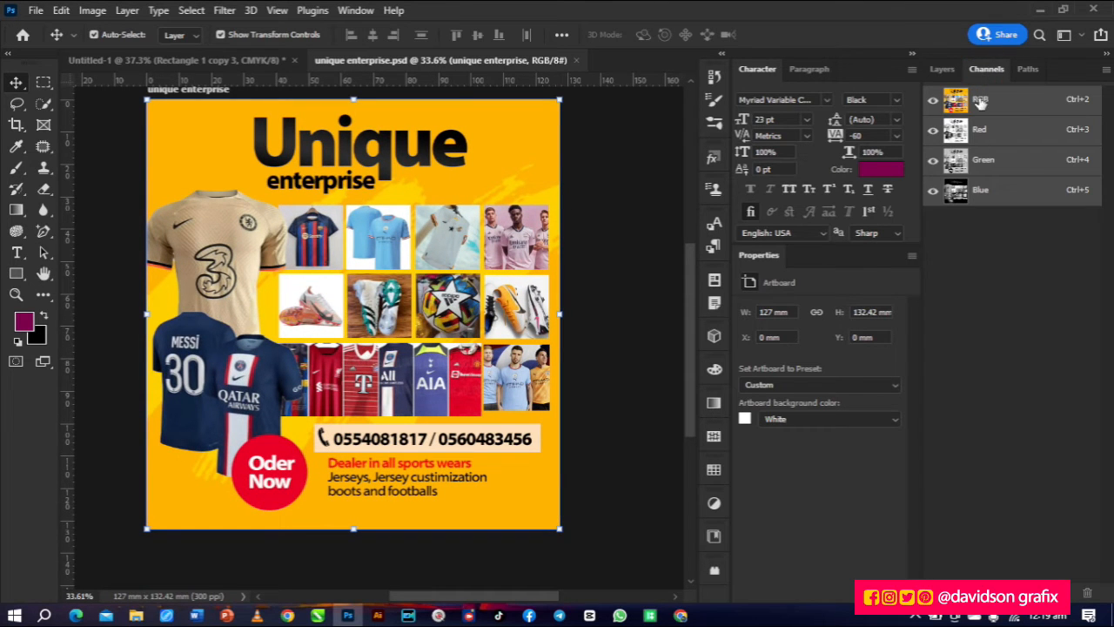
click(942, 69)
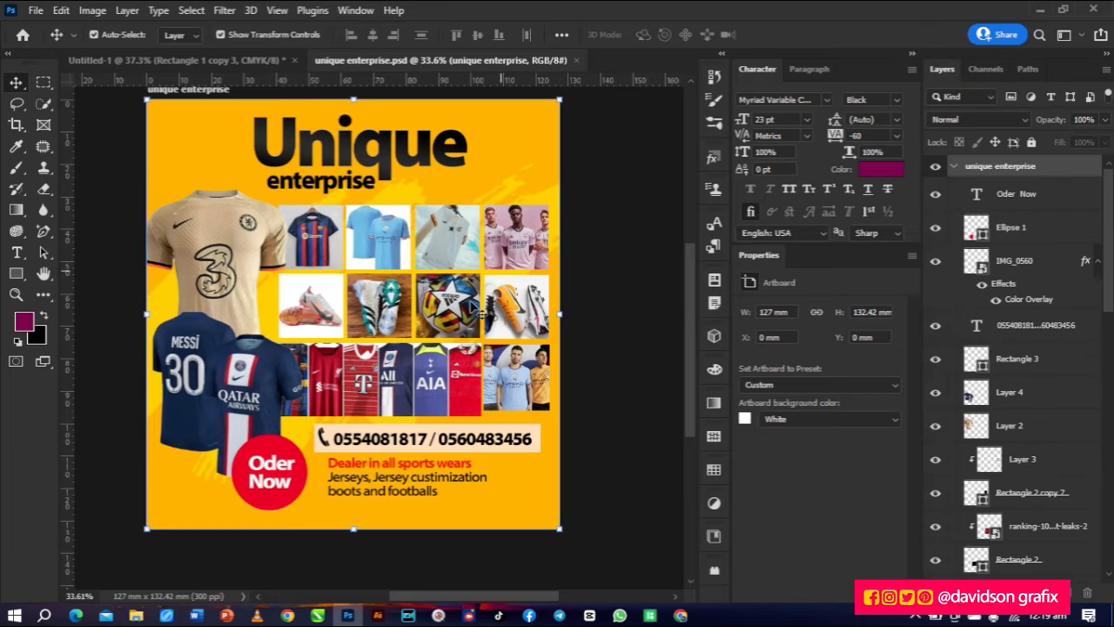
scroll(474, 331, up, 1)
drag(541, 603, 528, 598)
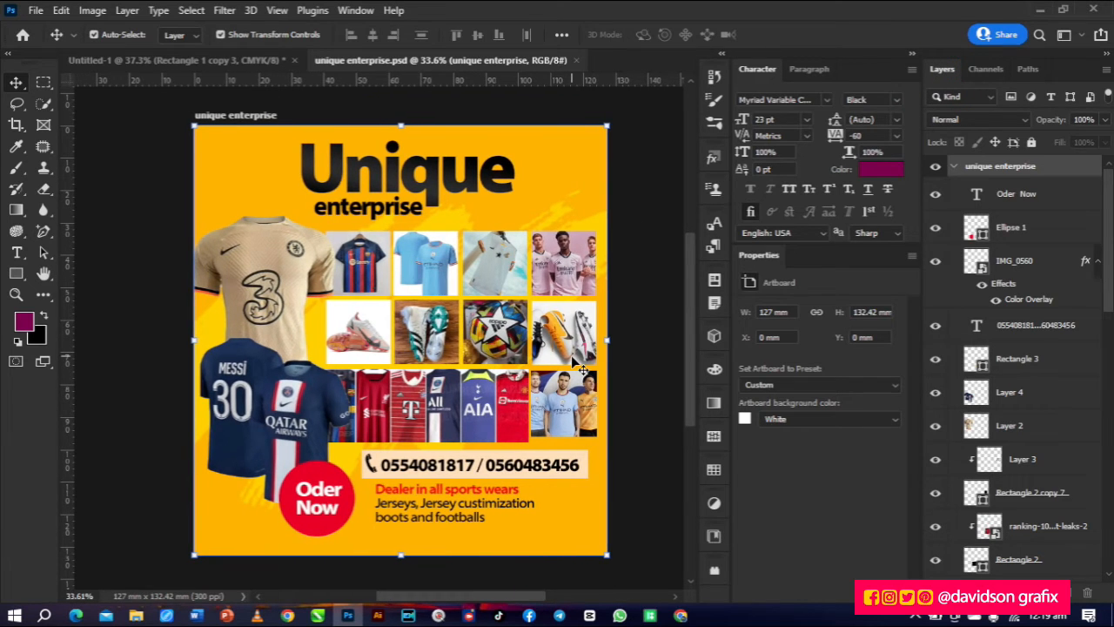
Convert all the flyer's layers, from Oder Now down to Rectangle 1, into a single smart object.
click(1029, 196)
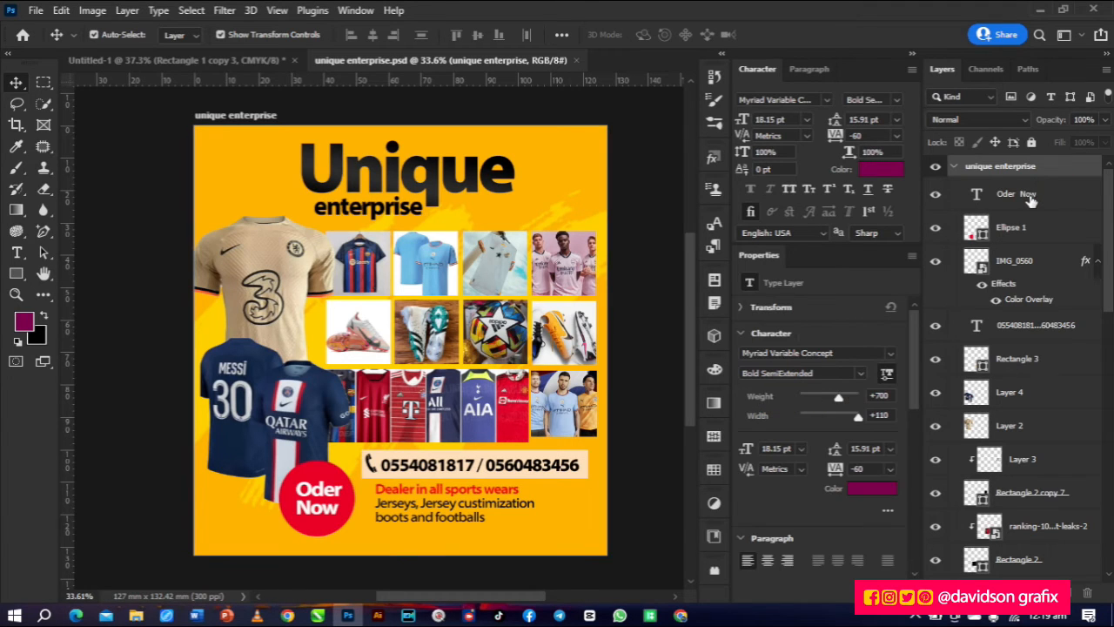
click(1029, 196)
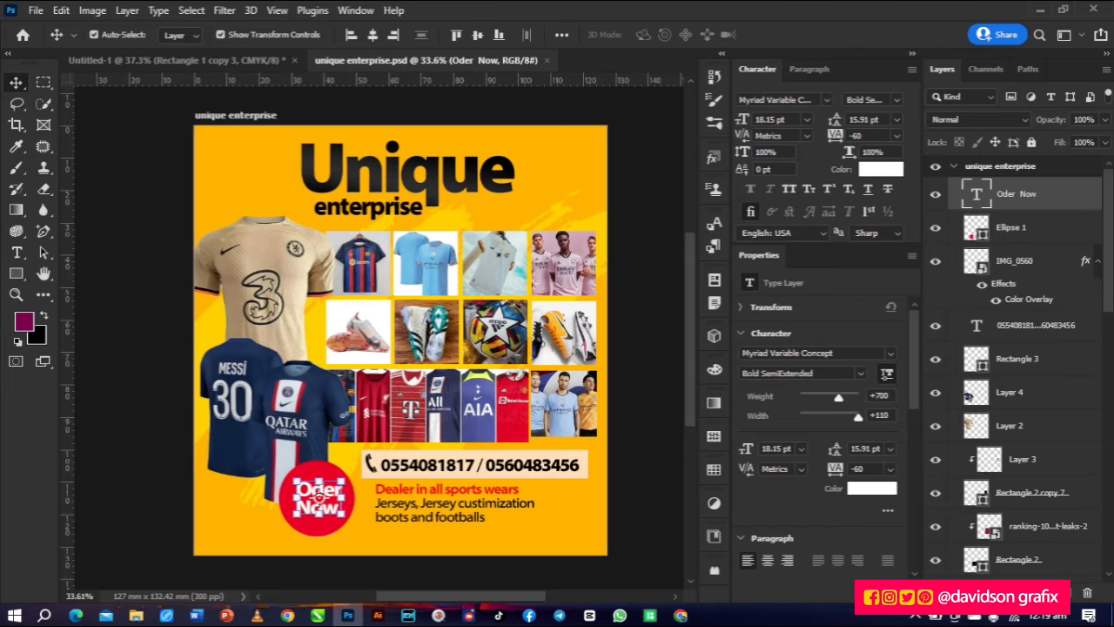
scroll(1102, 562, down, 10)
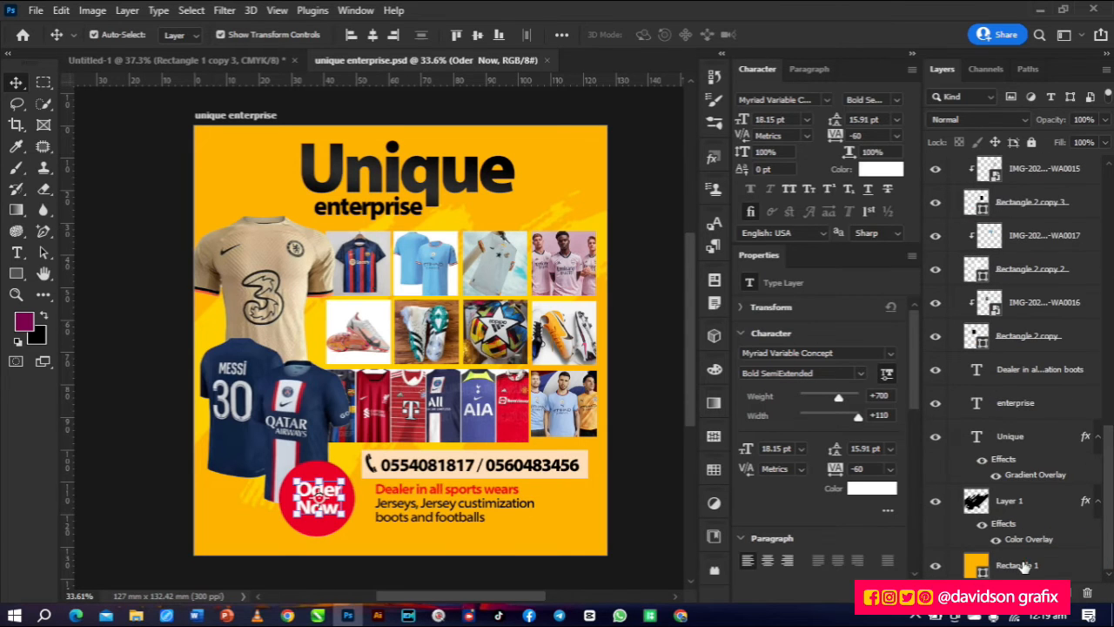
shift+click(1023, 566)
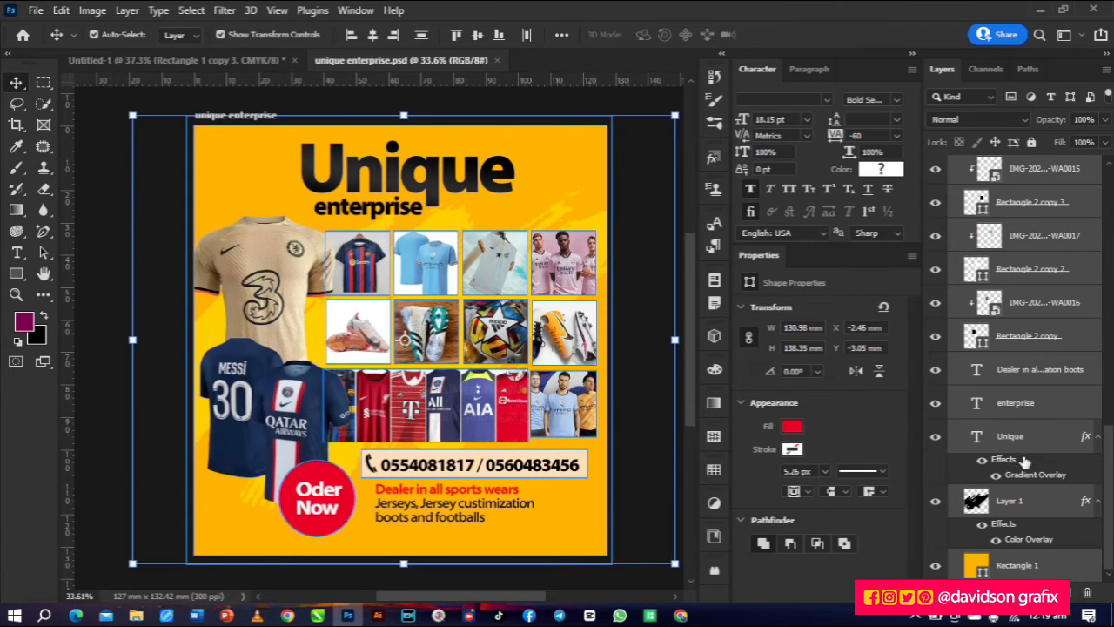
right_click(1035, 445)
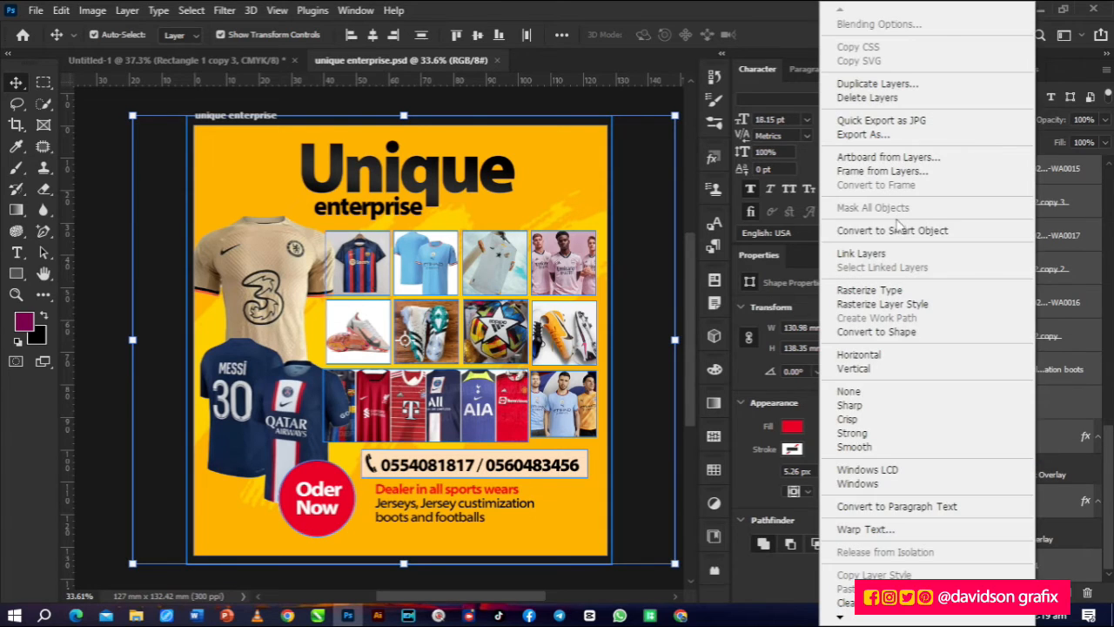
click(905, 231)
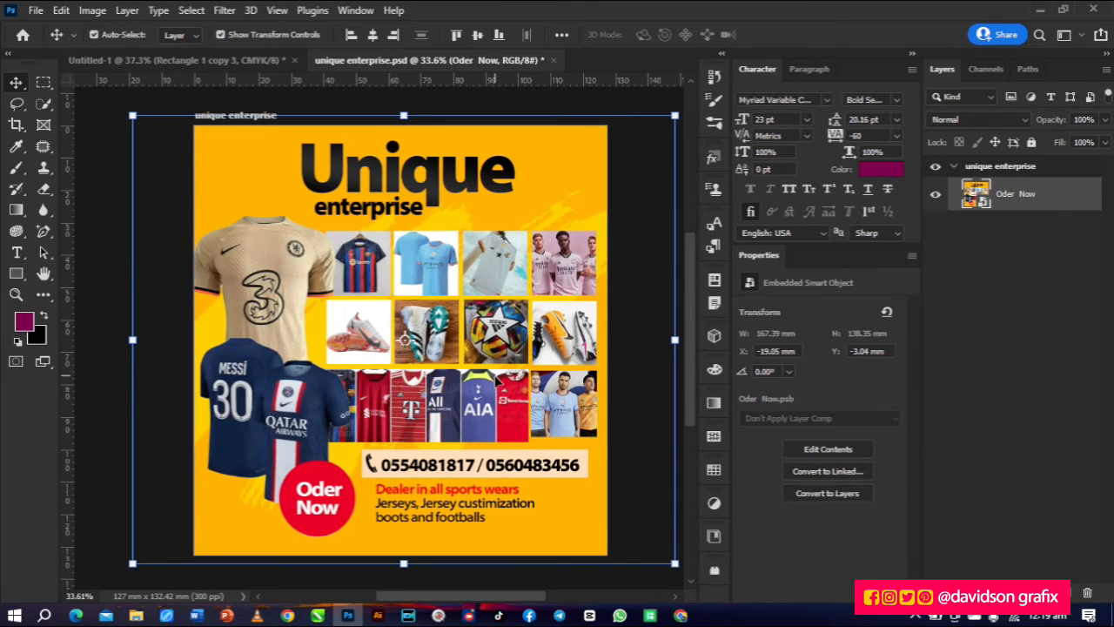
Convert the flyer document to CMYK Color without merging layers, accepting the U.S. Web Coated (SWOP) v2 profile.
click(92, 10)
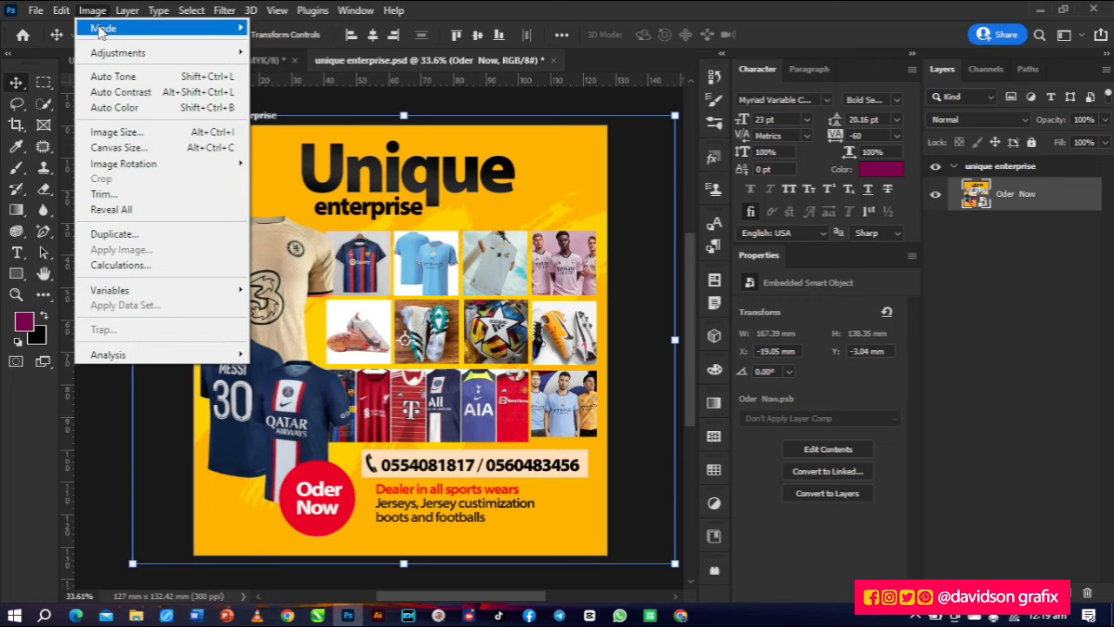
mouse_move(102, 31)
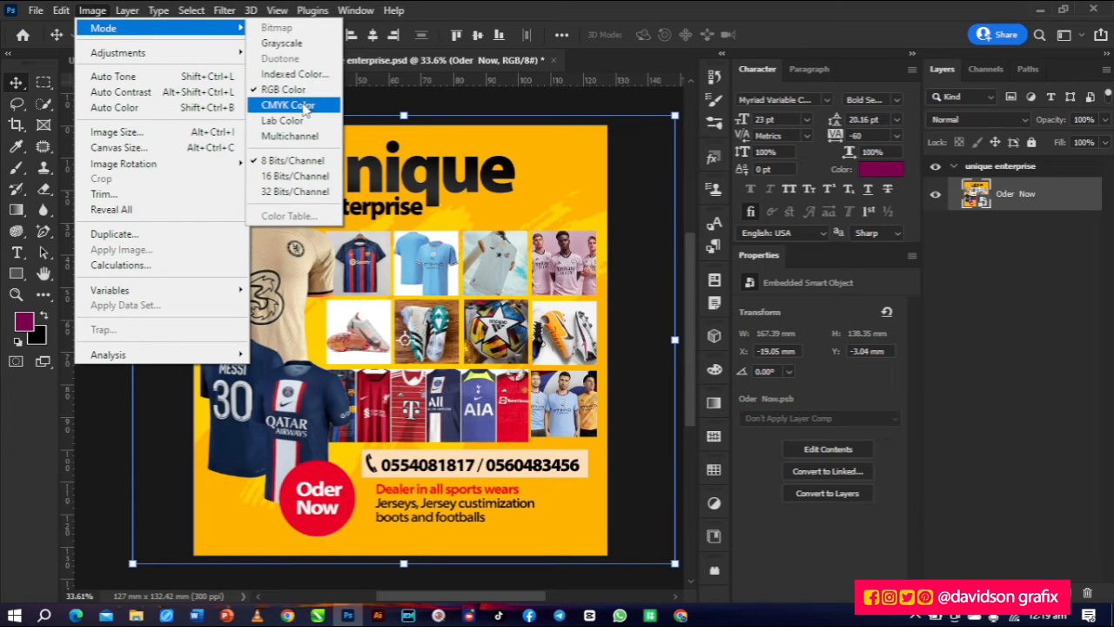
click(300, 105)
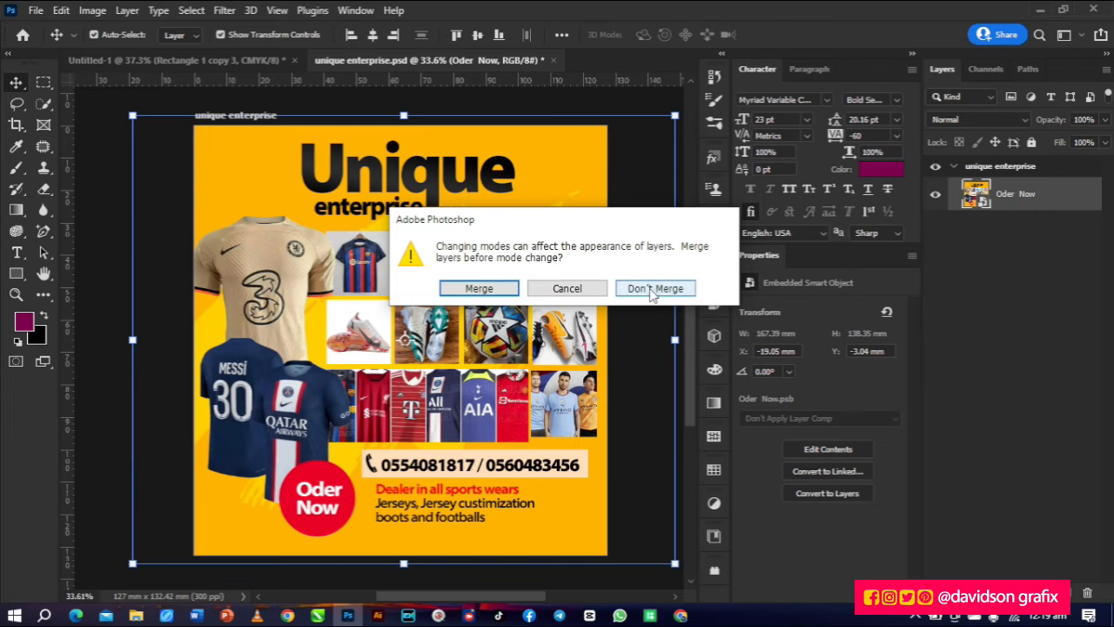
click(651, 288)
click(658, 290)
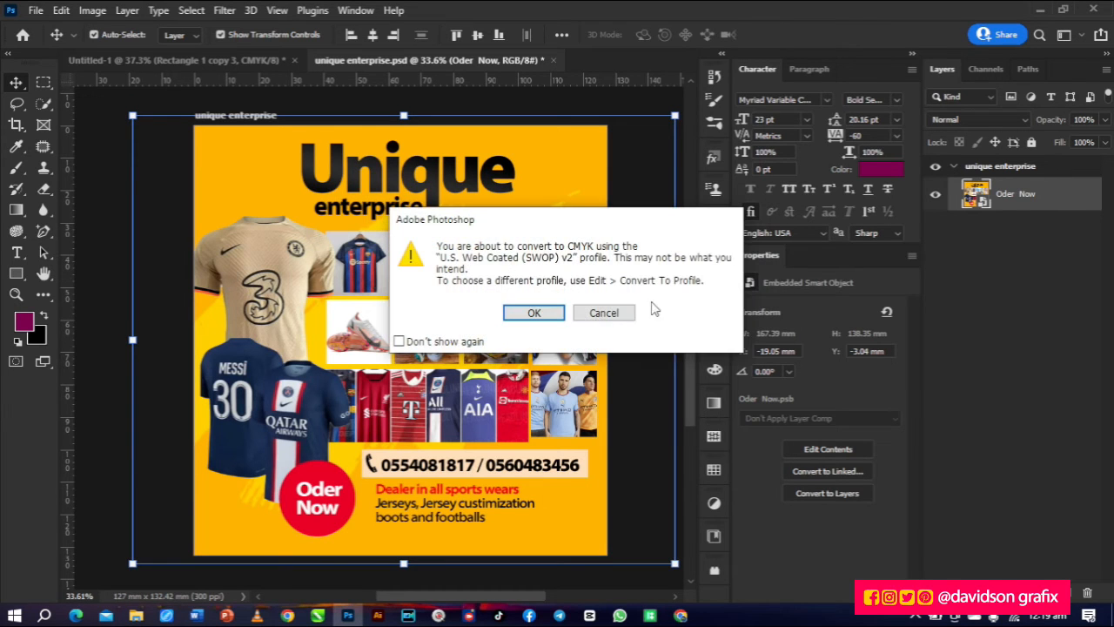
click(535, 313)
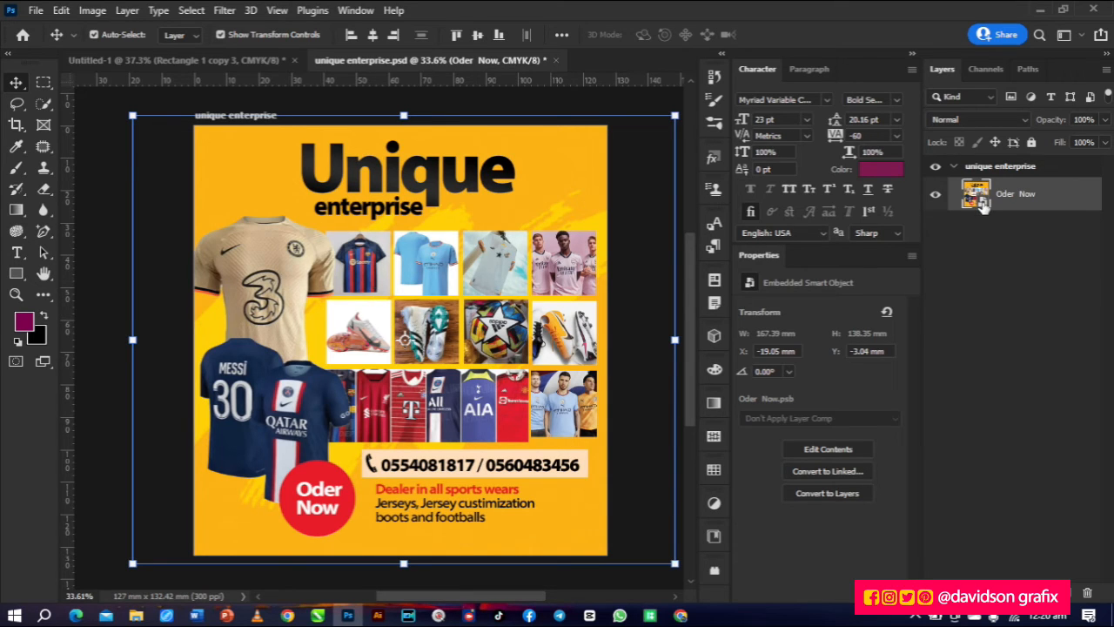
Open the flyer smart object's contents and change the fill of the circle behind "Oder Now" to dark green 116500.
double_click(982, 198)
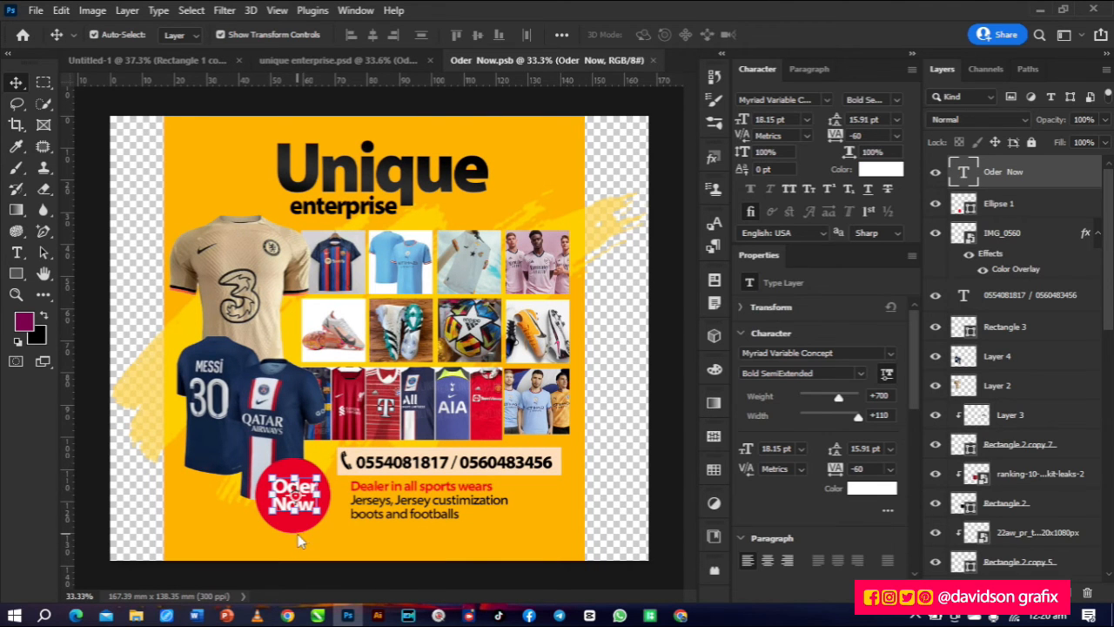
key(ctrl+t)
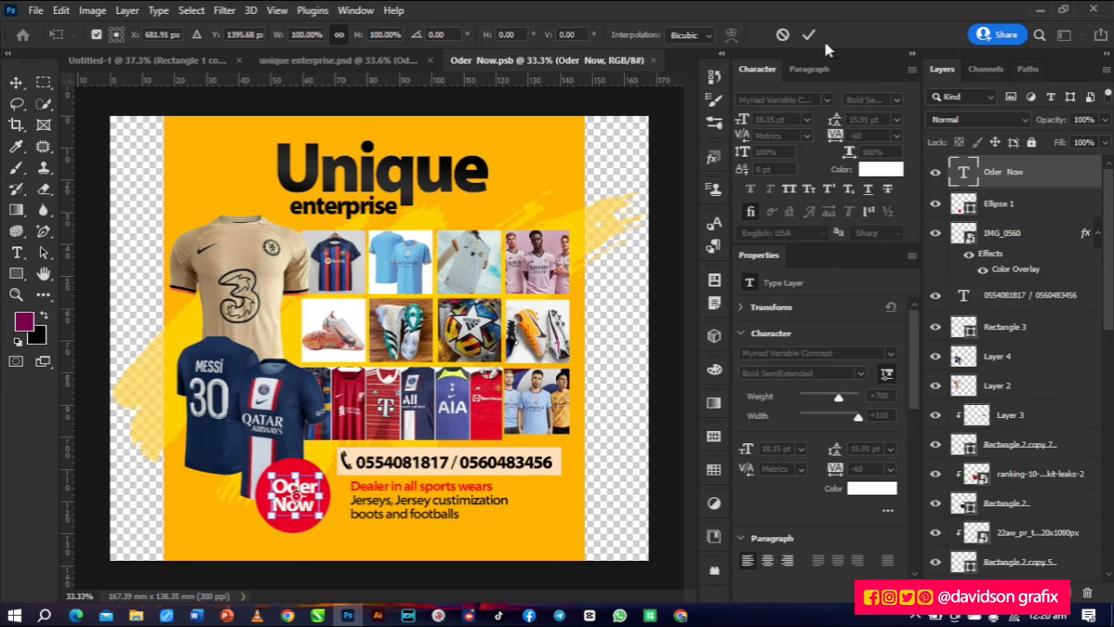
click(806, 35)
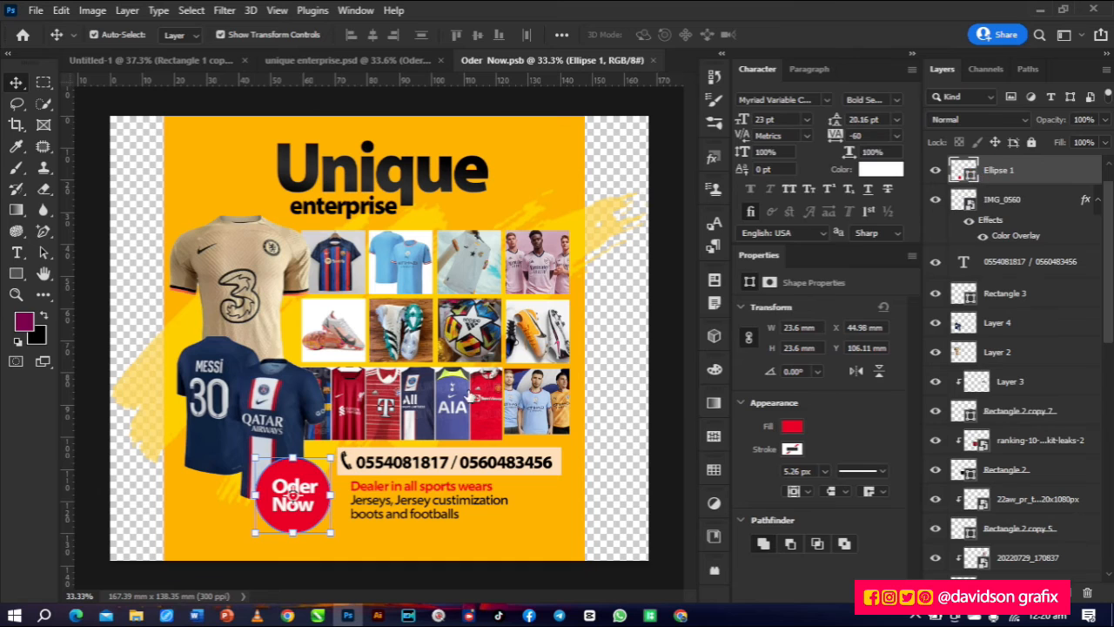
double_click(973, 176)
click(876, 276)
drag(908, 305, 890, 271)
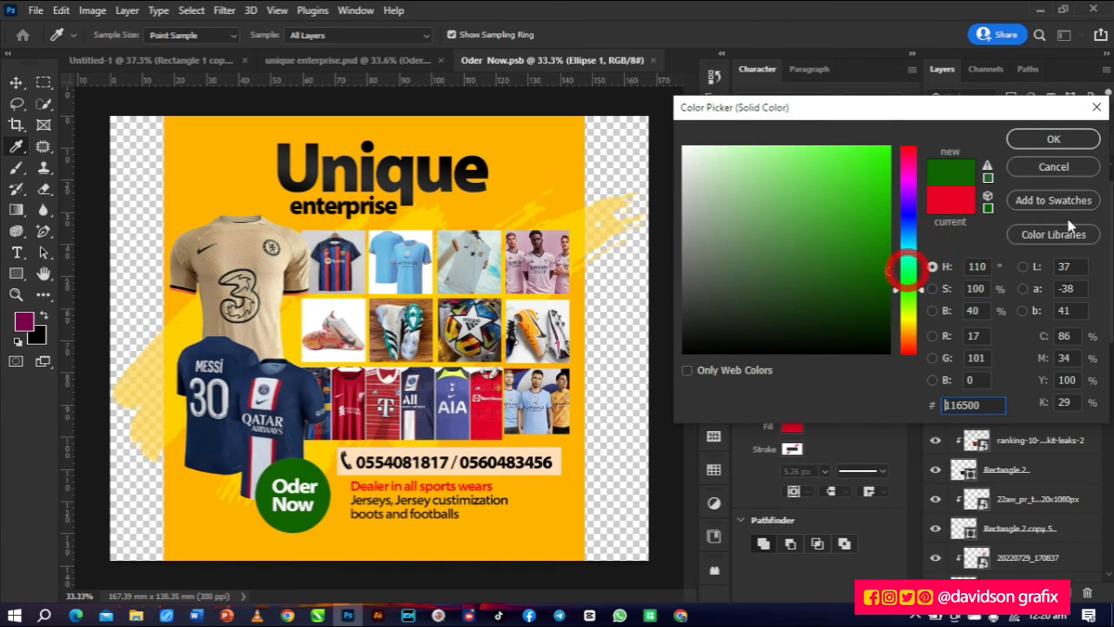
click(1053, 140)
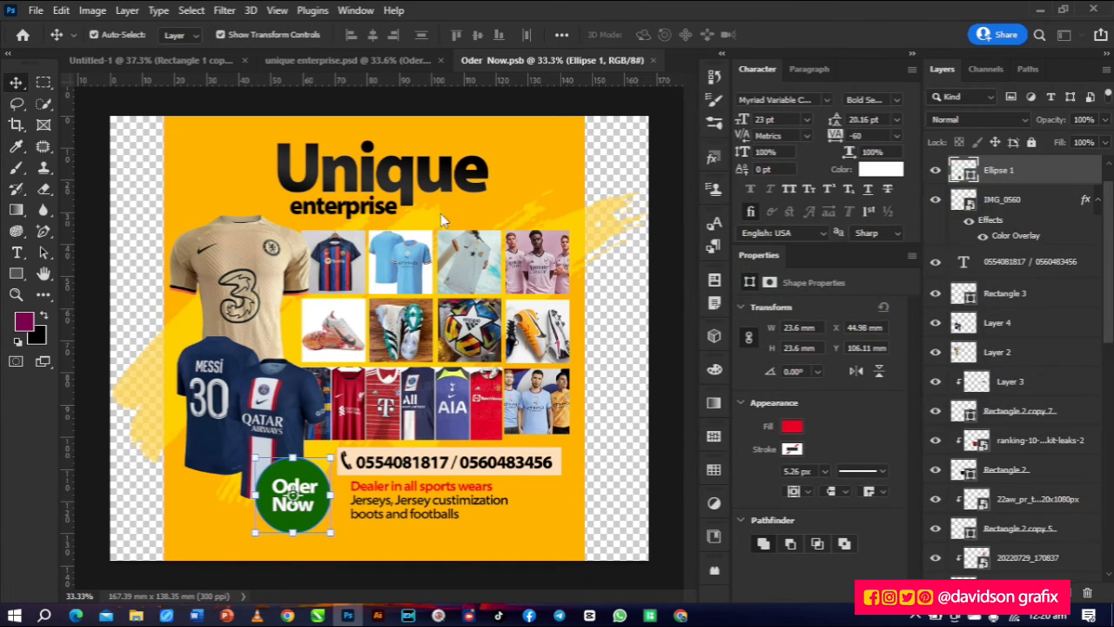
Select the "Dealer in all sports wears" description text, and save and close the smart object's contents.
click(475, 503)
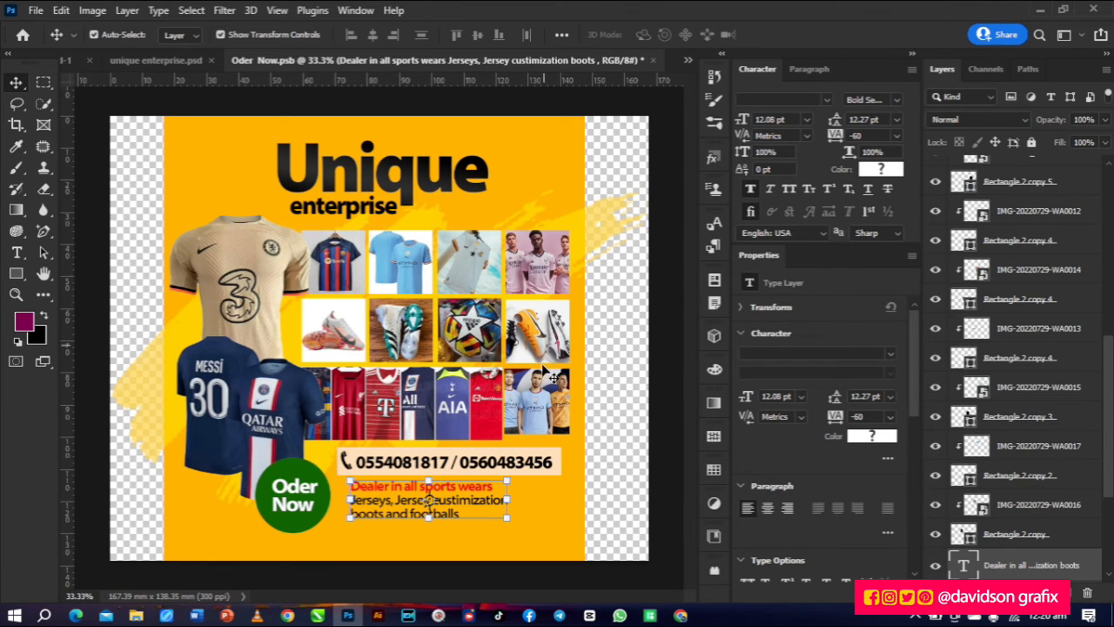
scroll(1036, 315, down, 5)
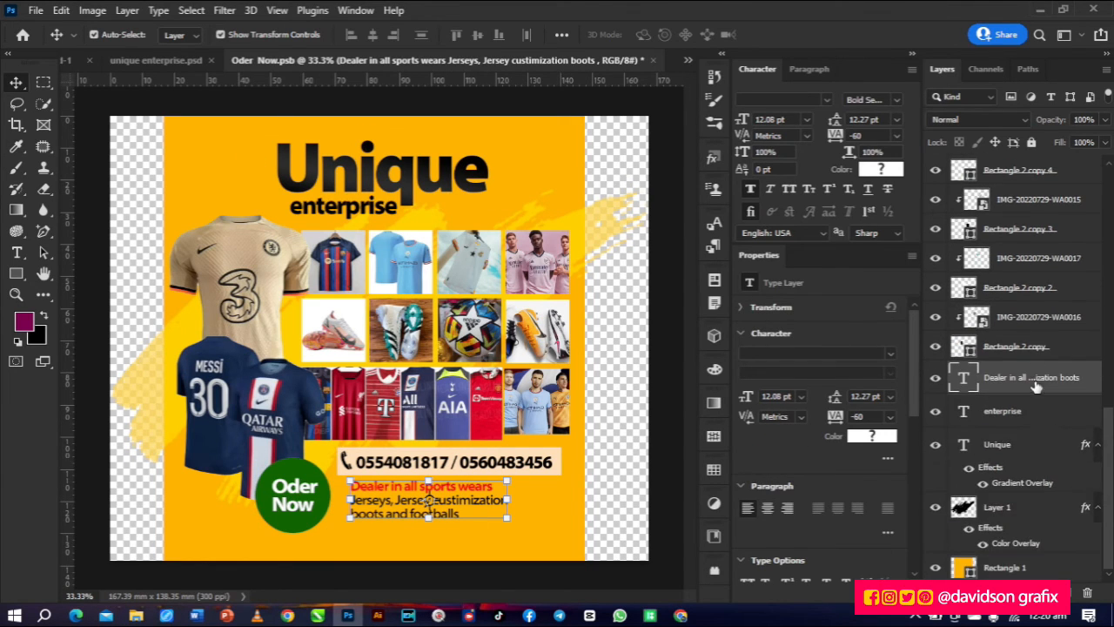
scroll(1036, 435, up, 10)
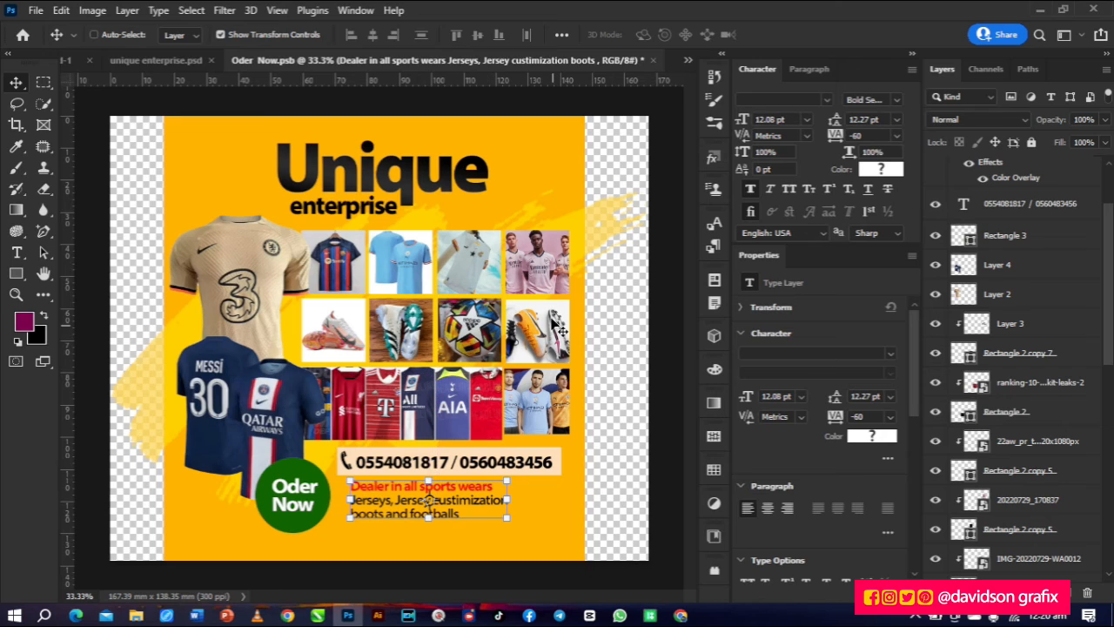
key(ctrl+s)
click(95, 34)
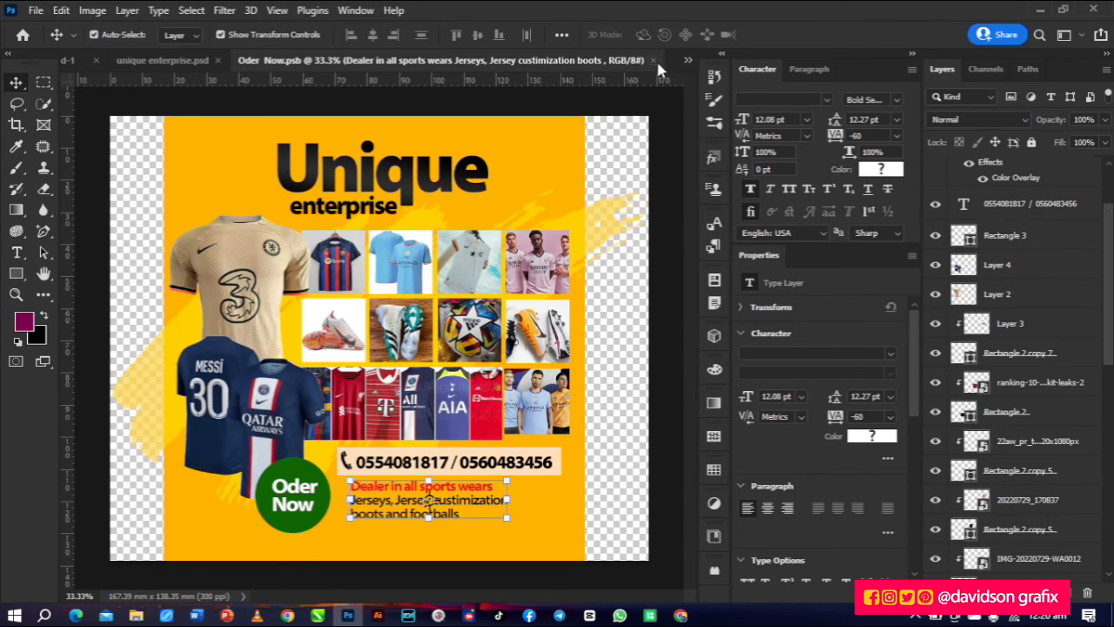
click(652, 59)
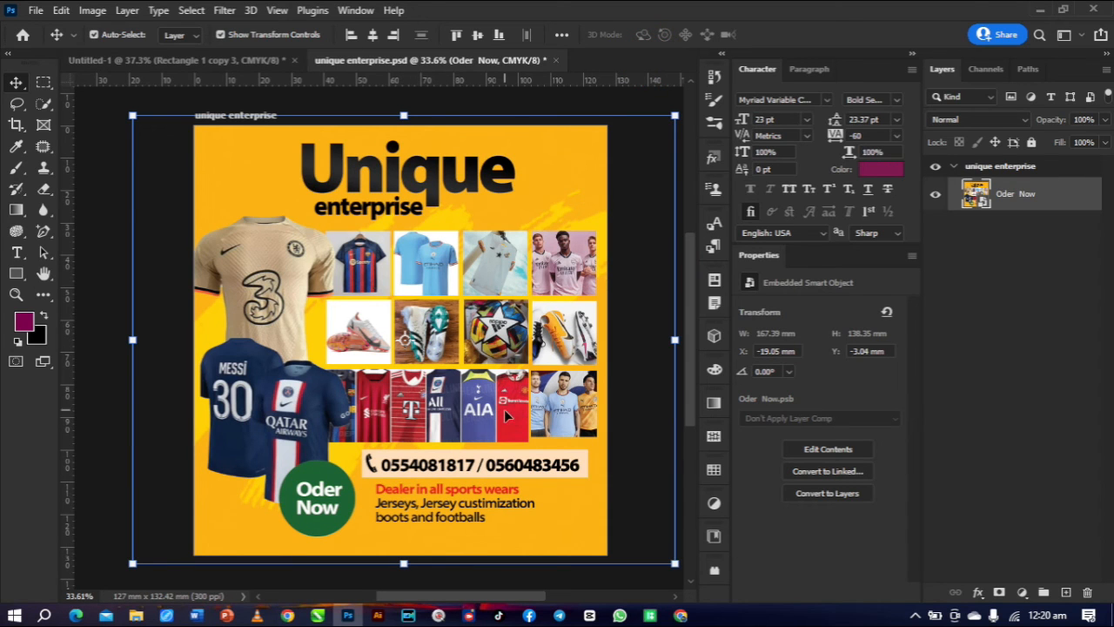
scroll(504, 410, down, 3)
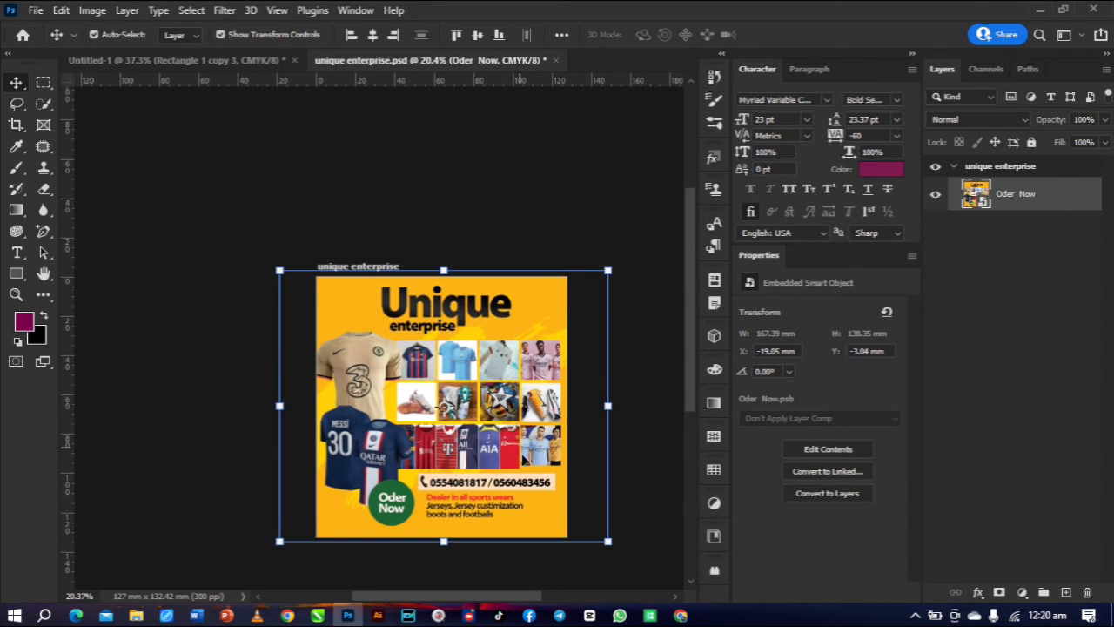
scroll(516, 477, up, 2)
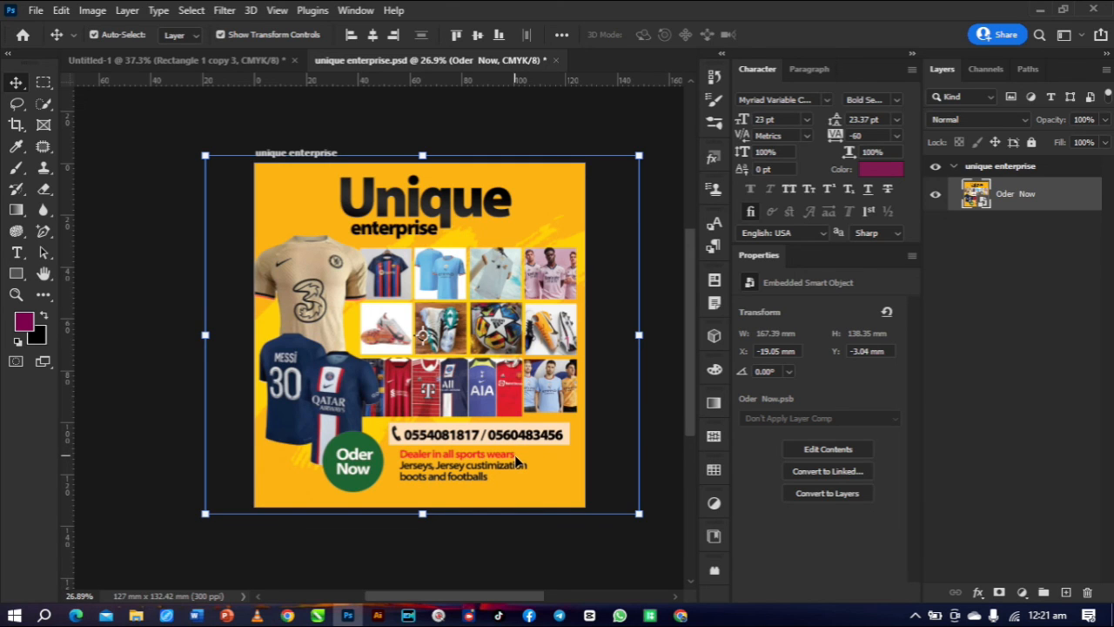
scroll(516, 461, down, 1)
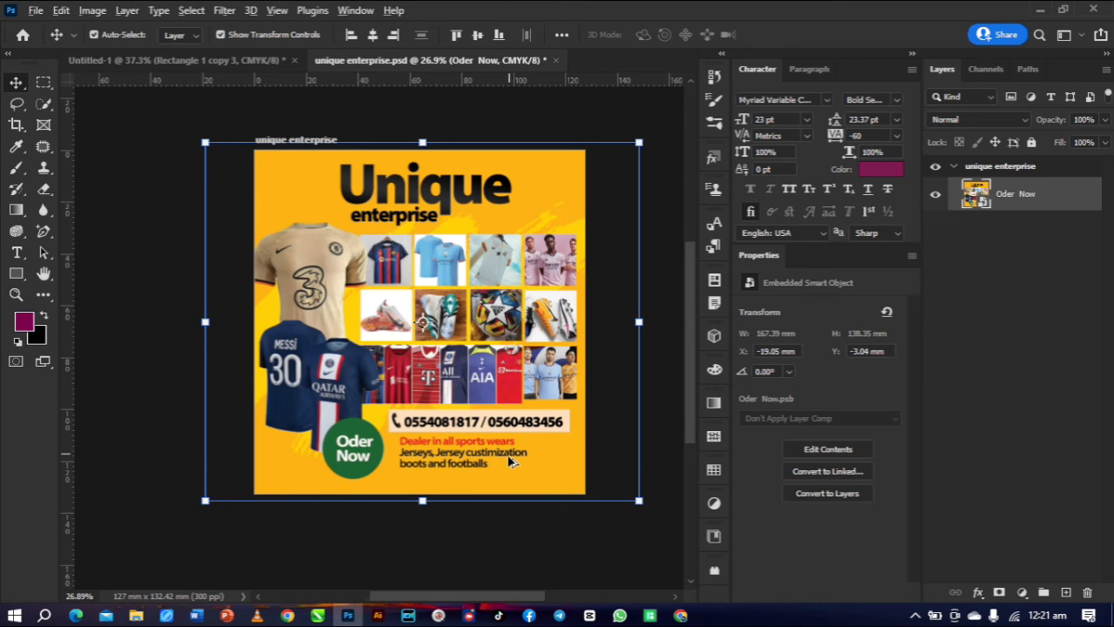
scroll(512, 462, up, 1)
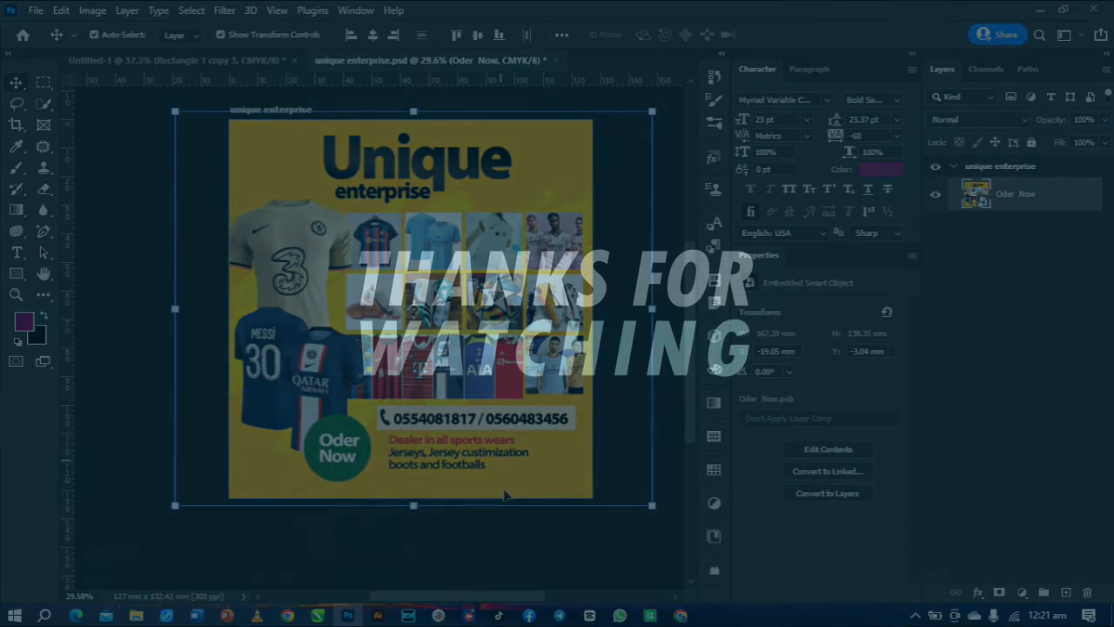